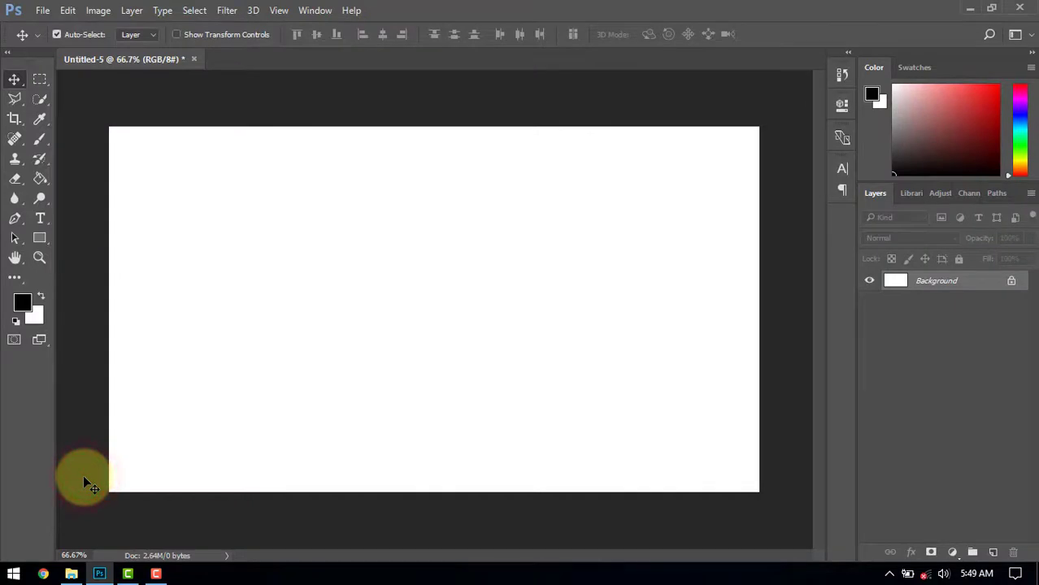
# Add the text "H C A" to the canvas and set its font to Ethnocentric.
pyautogui.click(38, 217)
pyautogui.click(275, 328)
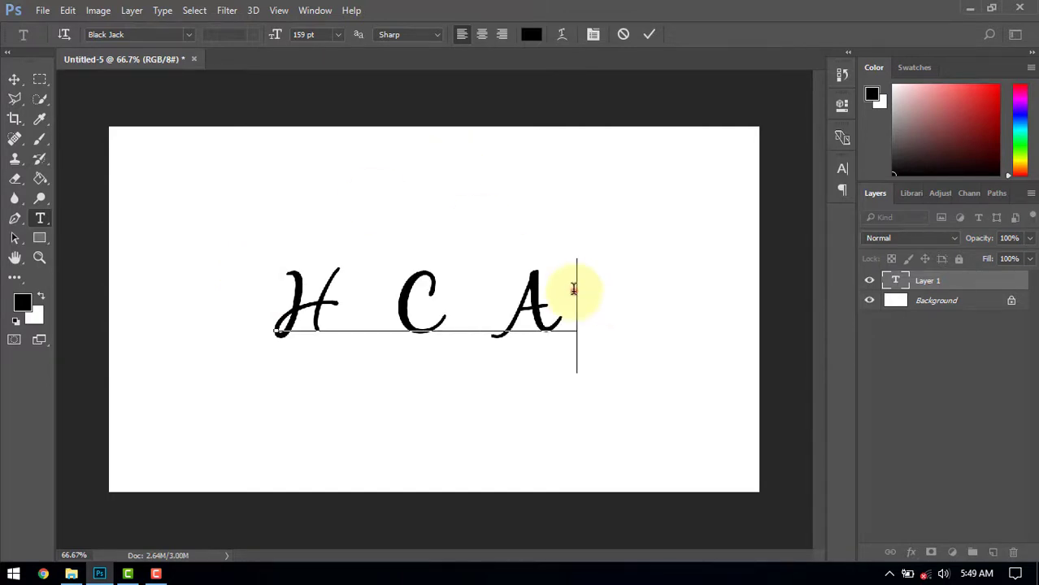
pyautogui.moveTo(574, 290); pyautogui.dragTo(288, 301)
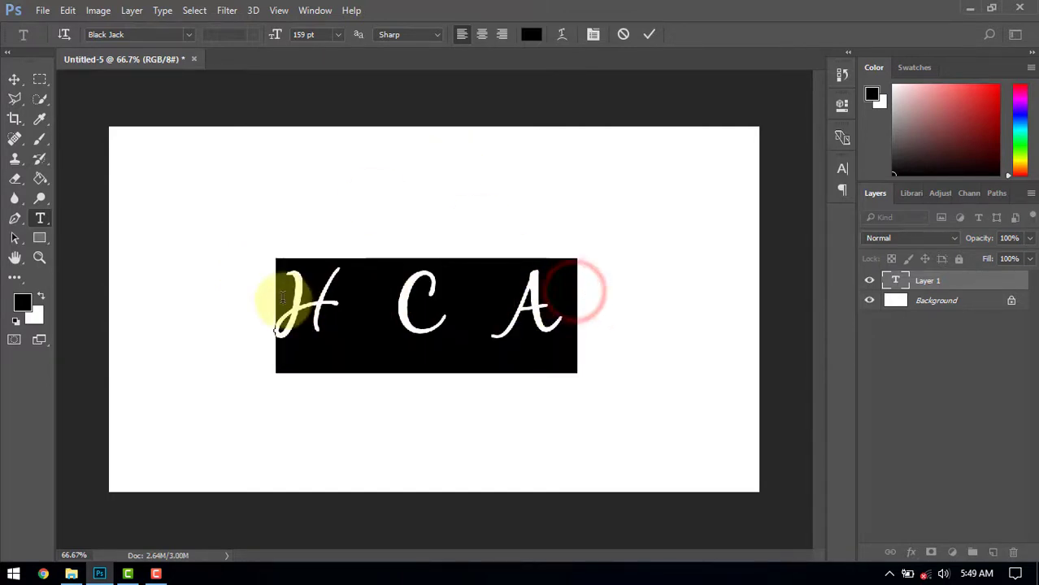
pyautogui.click(189, 34)
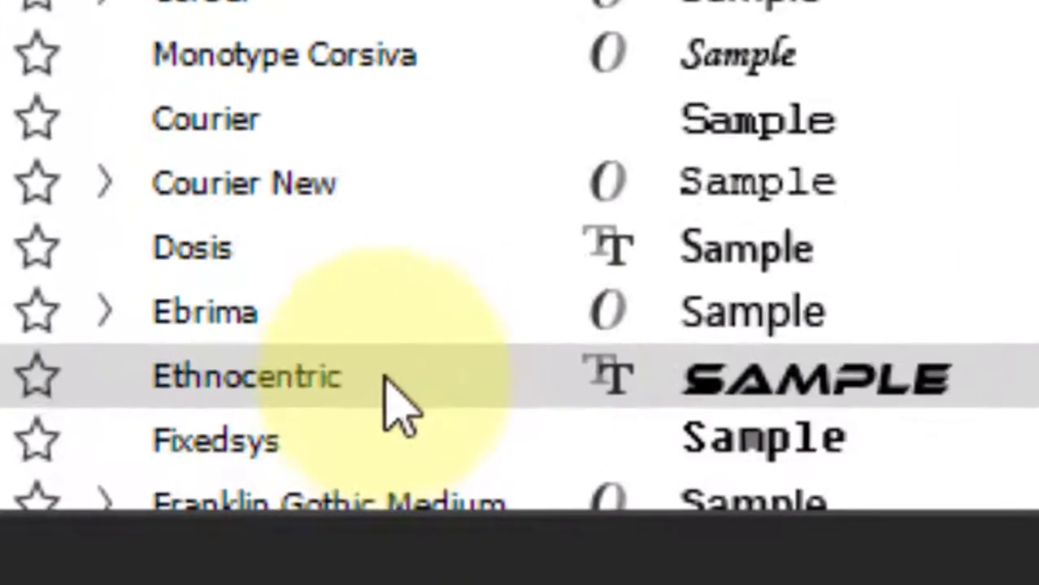
pyautogui.click(179, 502)
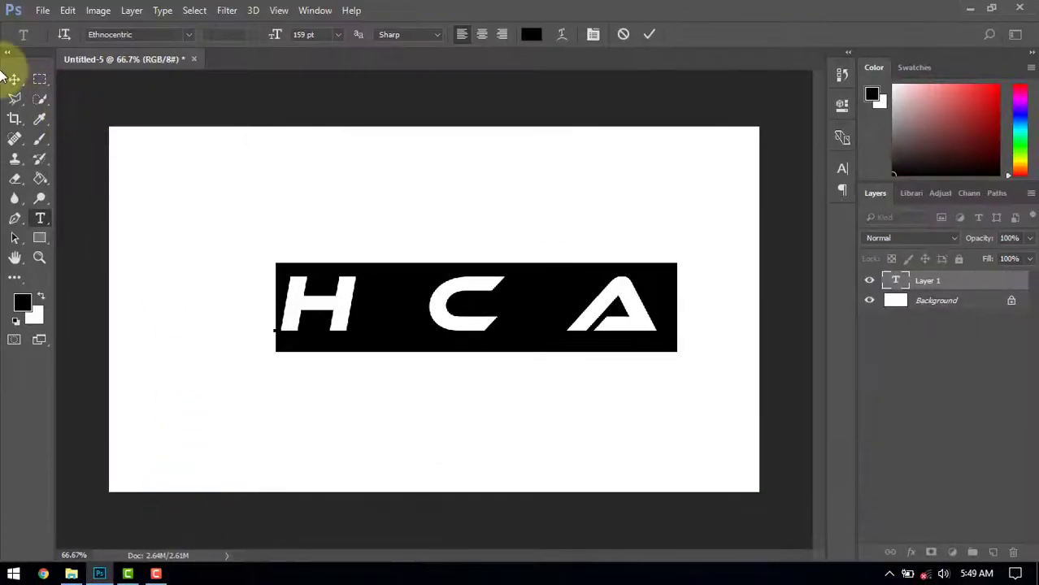
# Move the H C A text nearer the middle of the canvas and rasterize its type layer.
pyautogui.click(14, 80)
pyautogui.moveTo(302, 303); pyautogui.dragTo(231, 301)
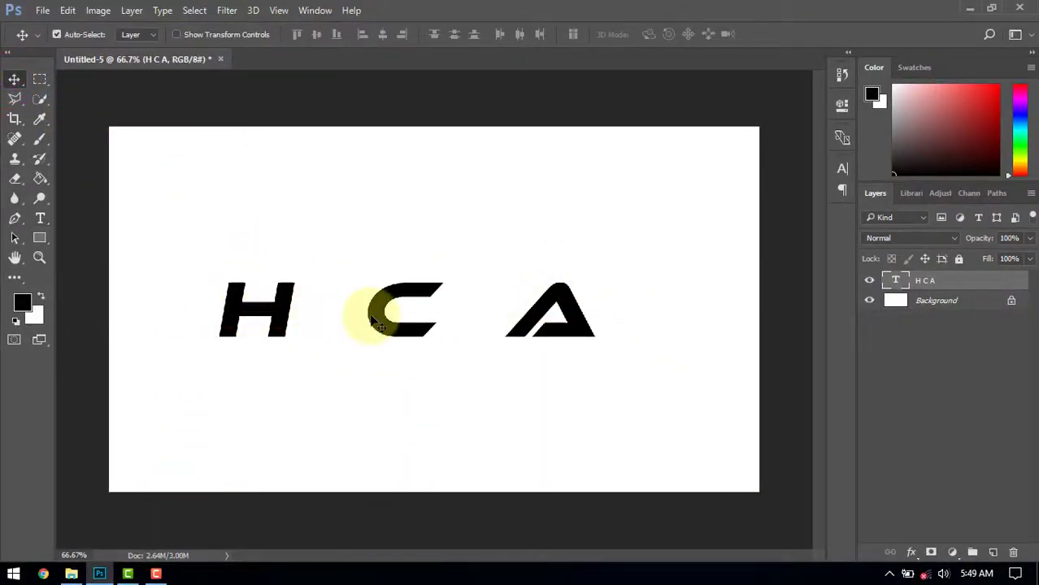
pyautogui.moveTo(376, 309); pyautogui.dragTo(372, 310)
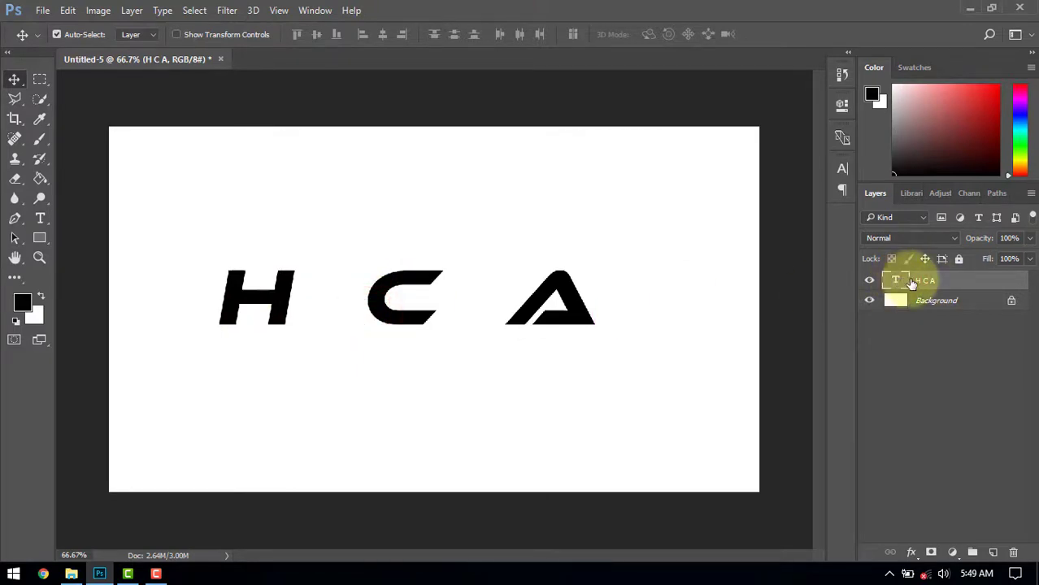
pyautogui.rightClick(912, 282)
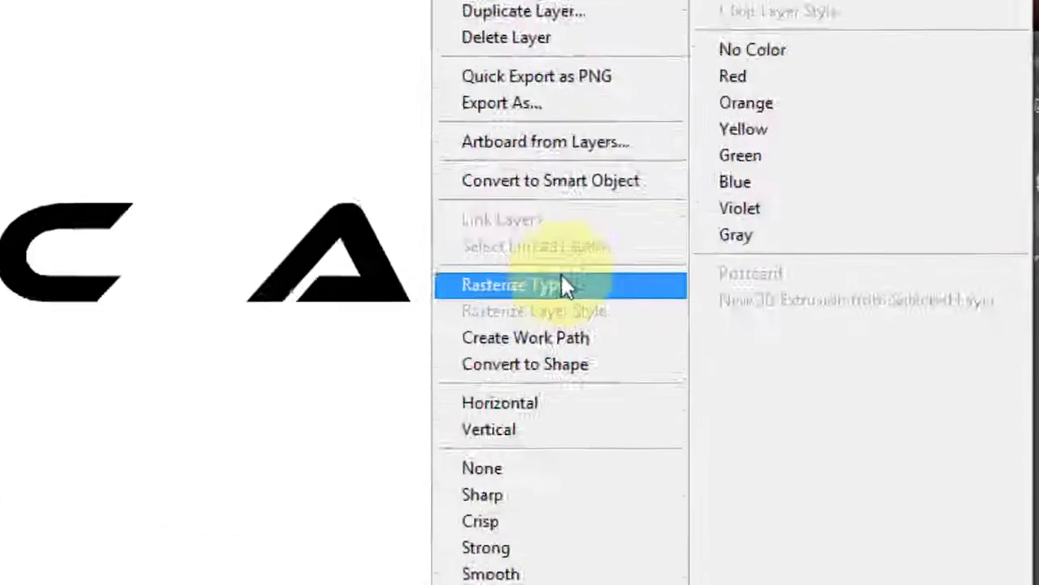
pyautogui.click(562, 280)
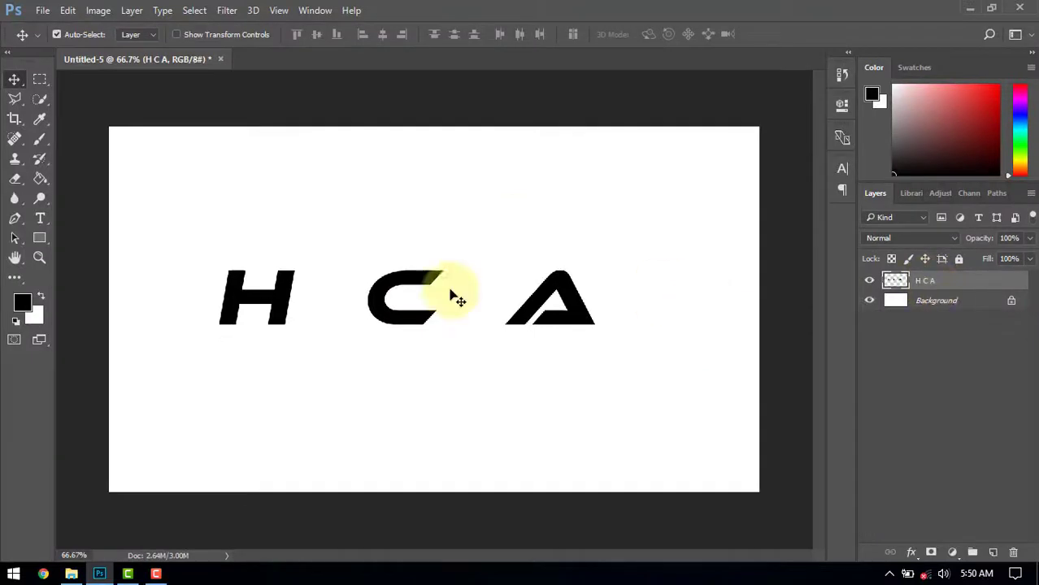
# Select the letter H with a rectangular marquee and cut it onto its own layer.
pyautogui.click(38, 80)
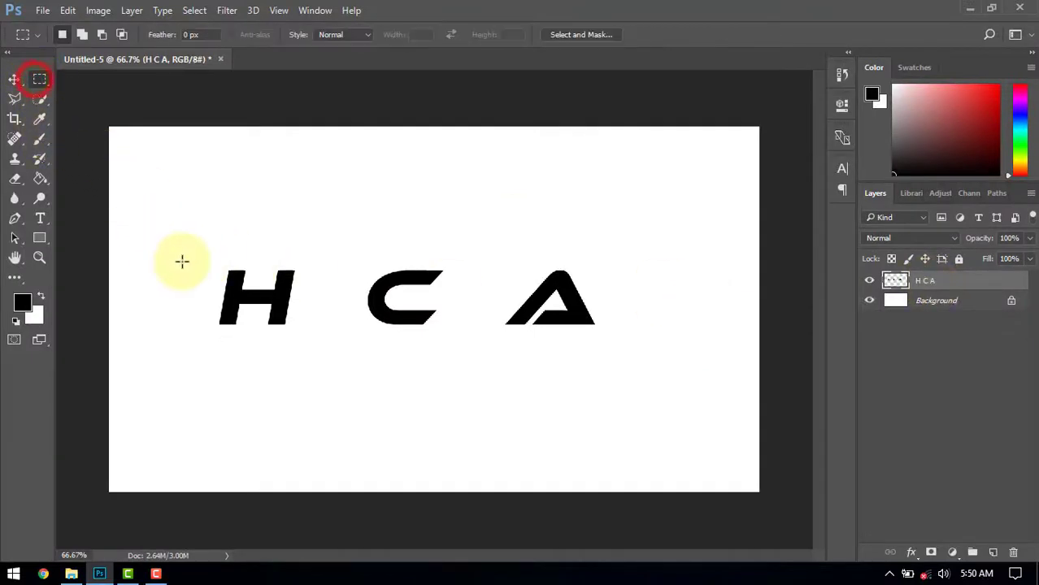
pyautogui.moveTo(194, 242); pyautogui.dragTo(313, 340)
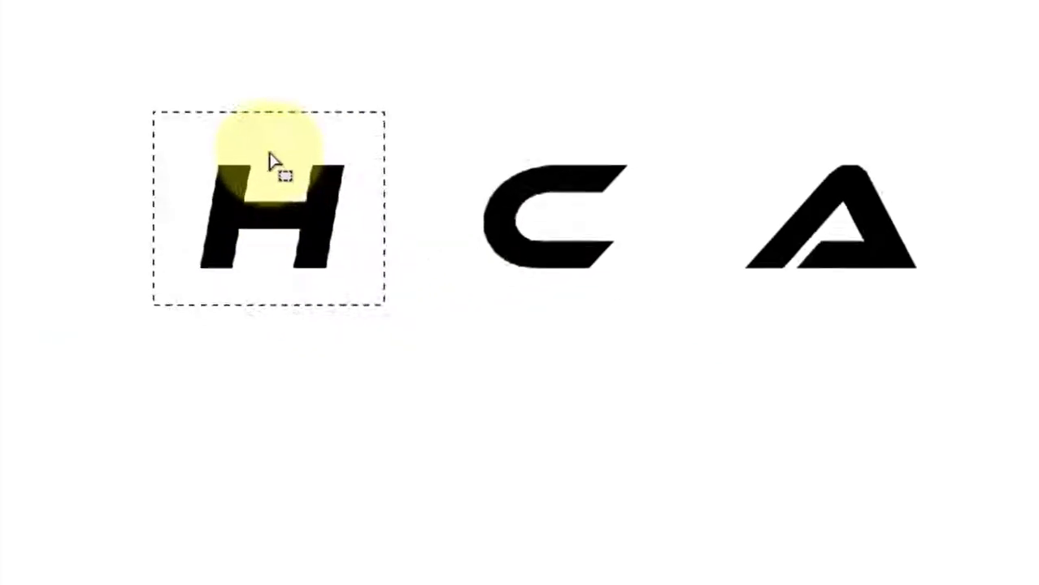
pyautogui.rightClick(273, 163)
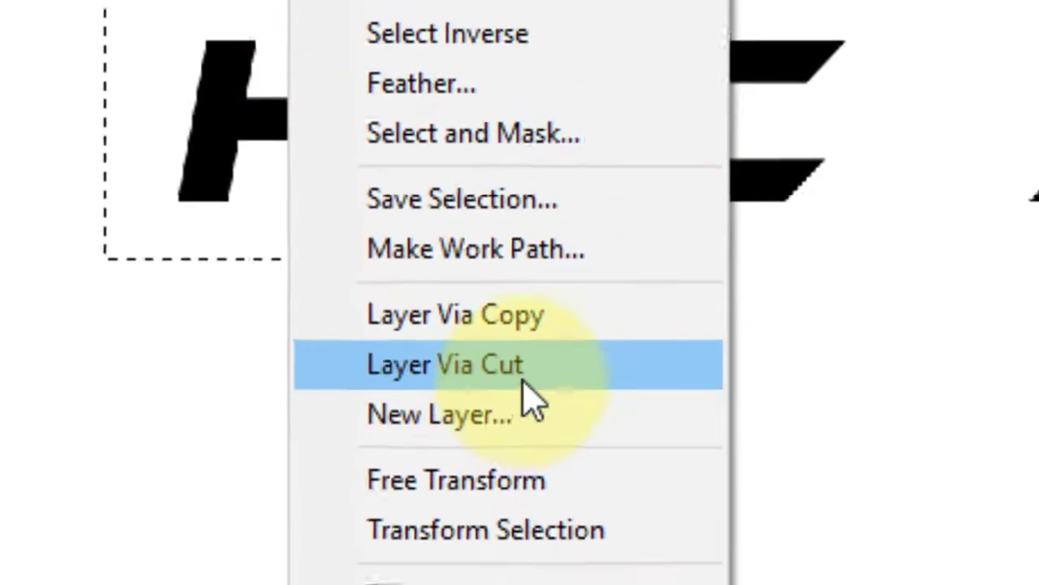
pyautogui.click(422, 375)
# Select the letter C on the H C A layer with a rectangular marquee and cut it onto its own layer.
pyautogui.click(1036, 283)
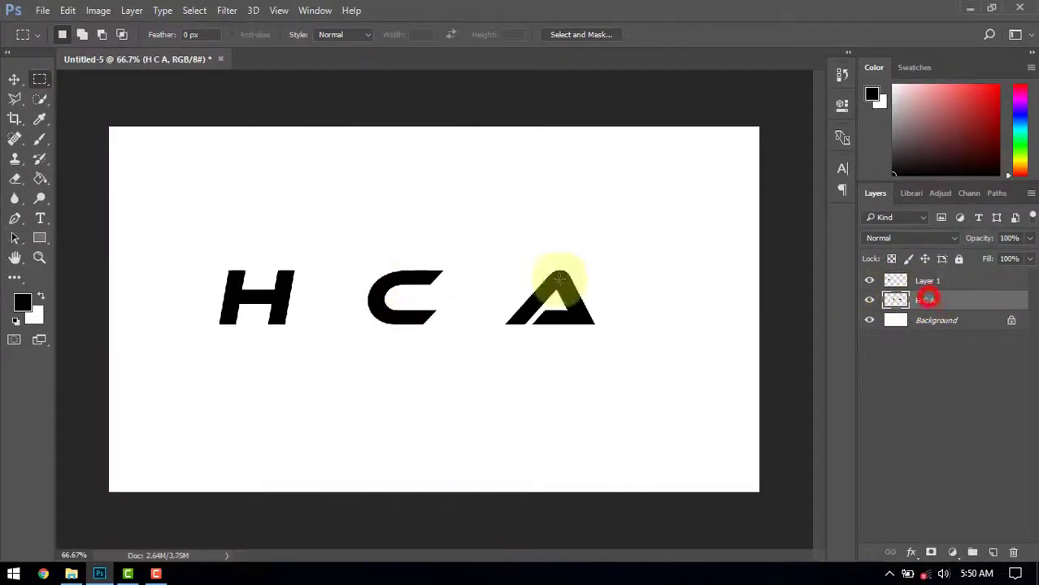
pyautogui.moveTo(351, 260); pyautogui.dragTo(458, 344)
pyautogui.rightClick(429, 301)
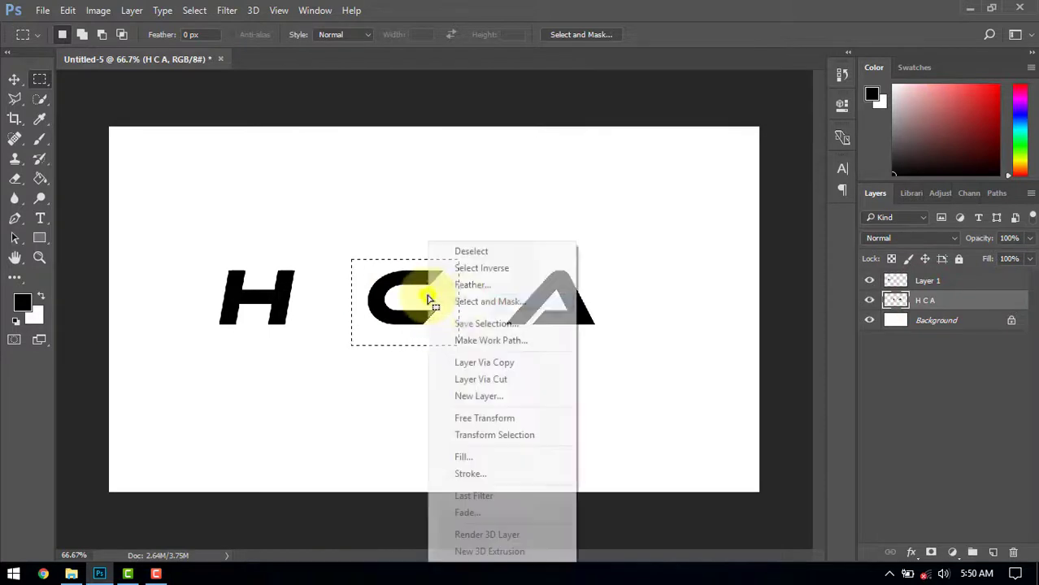
pyautogui.click(510, 376)
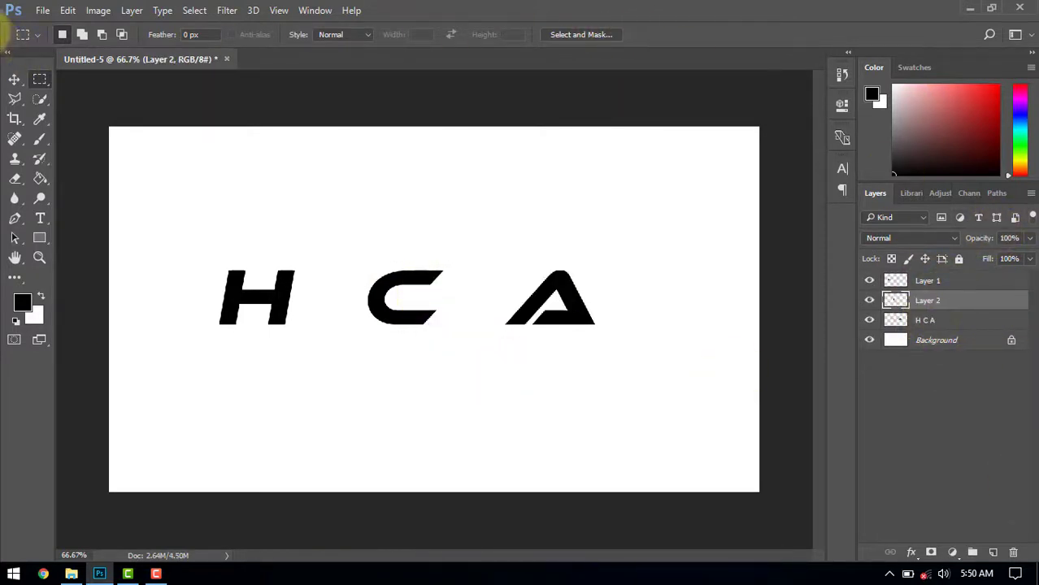
# Select all three letter layers and enlarge them together around their common centre with Free Transform.
pyautogui.click(14, 79)
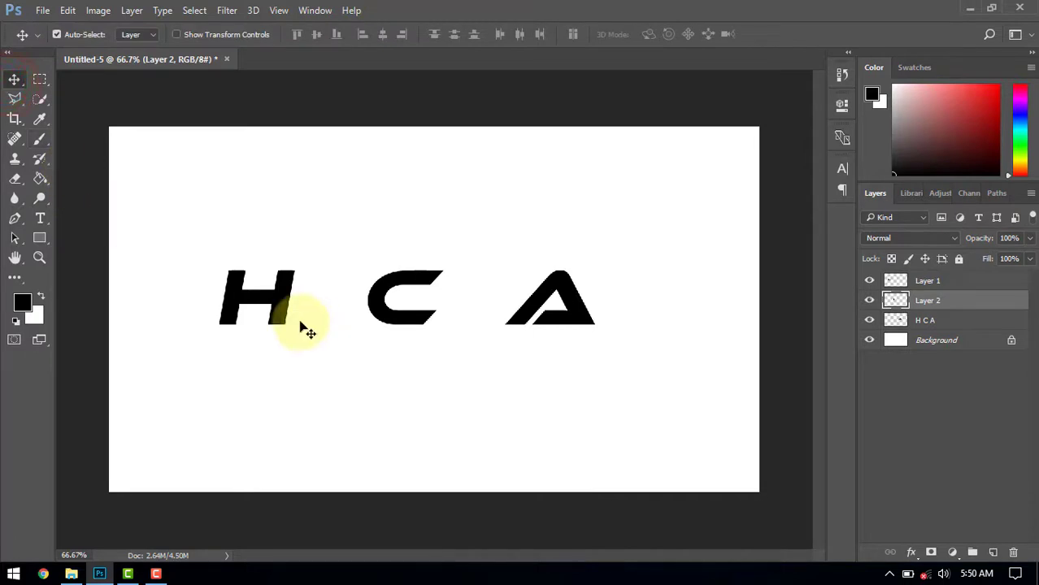
pyautogui.click(278, 305)
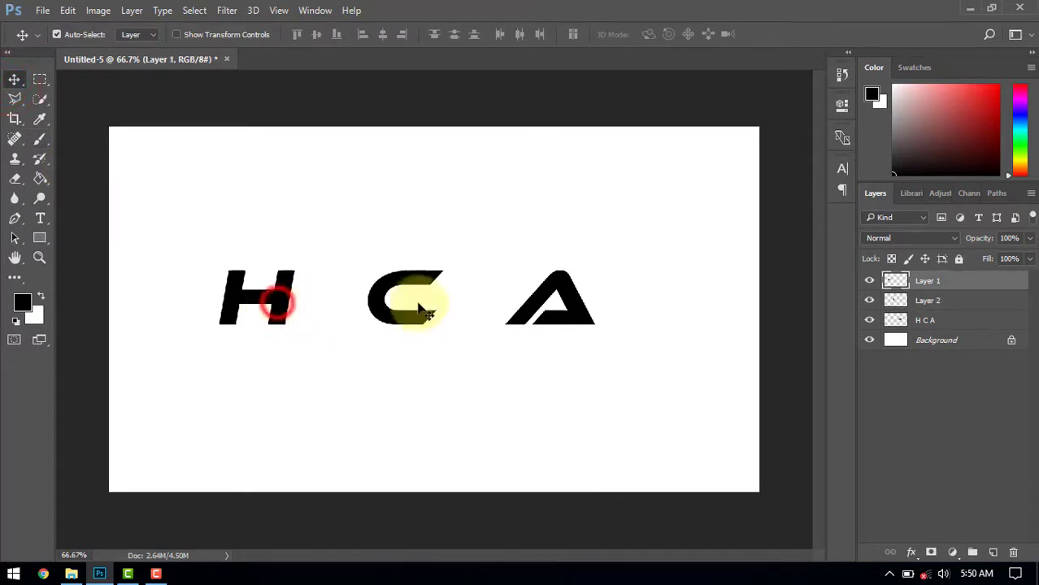
pyautogui.keyDown('shift'); pyautogui.click(546, 303); pyautogui.keyUp('shift')
pyautogui.keyDown('shift'); pyautogui.click(941, 299); pyautogui.keyUp('shift')
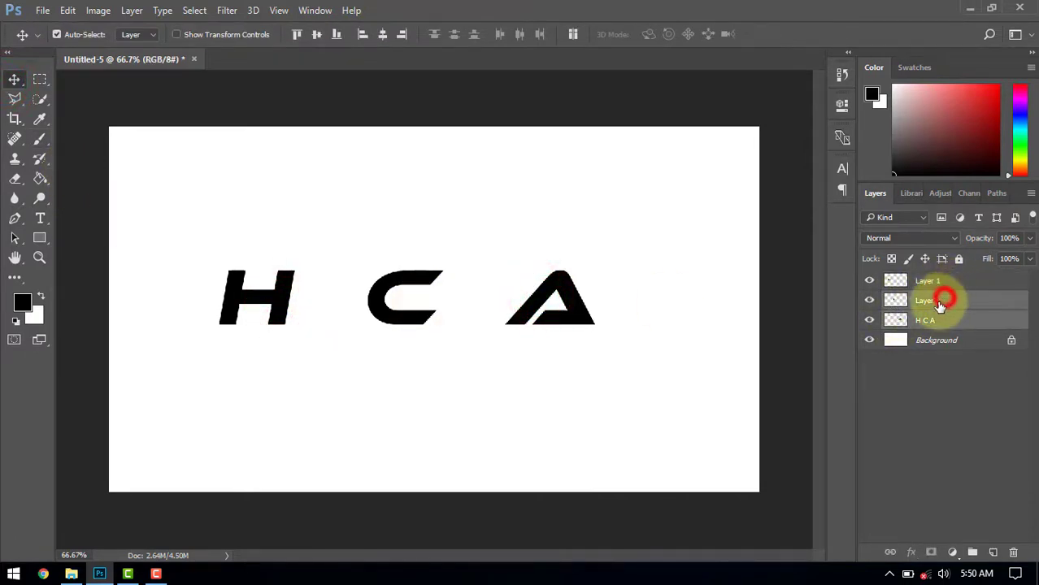
pyautogui.keyDown('shift'); pyautogui.click(945, 280); pyautogui.keyUp('shift')
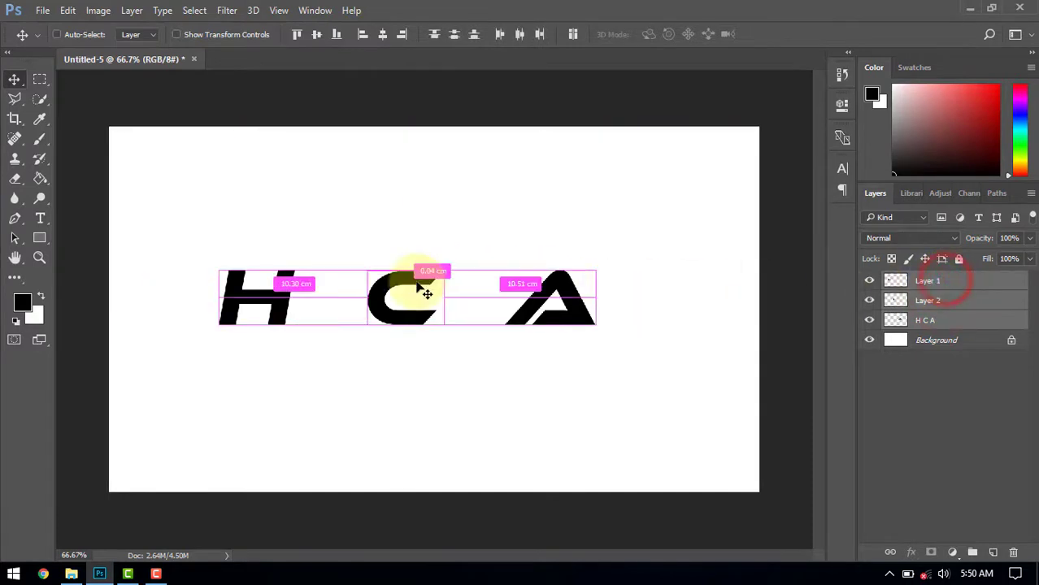
pyautogui.hotkey('ctrl', 't')
pyautogui.moveTo(596, 269); pyautogui.dragTo(718, 222)
pyautogui.press('Return')
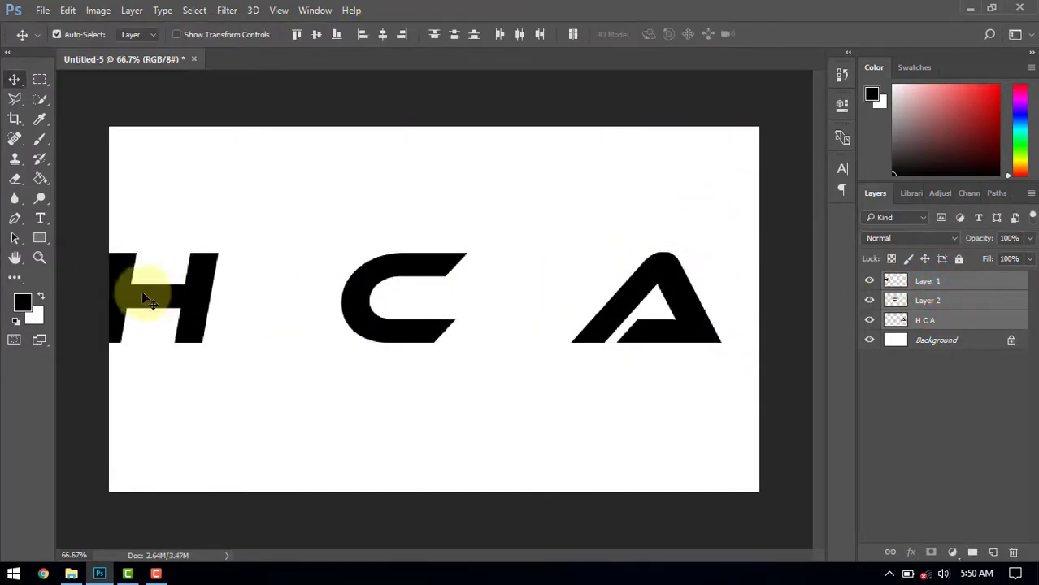
# Shift the letters so the H sits fully on the canvas, and scale all three together to about 134.5%.
pyautogui.moveTo(217, 309); pyautogui.dragTo(291, 305)
pyautogui.click(527, 424)
pyautogui.keyDown('shift'); pyautogui.click(973, 319); pyautogui.keyUp('shift')
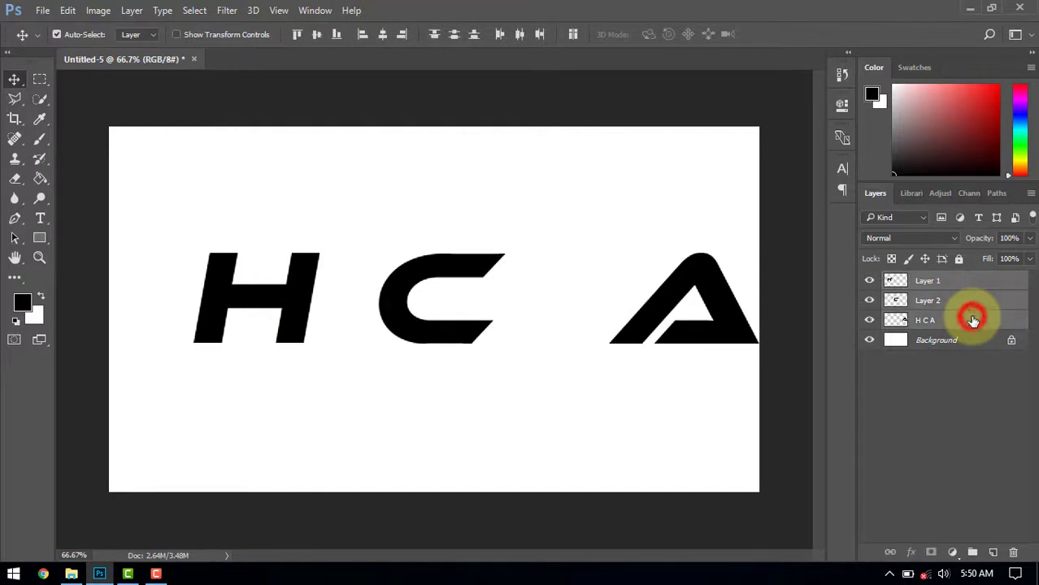
pyautogui.hotkey('ctrl', 't')
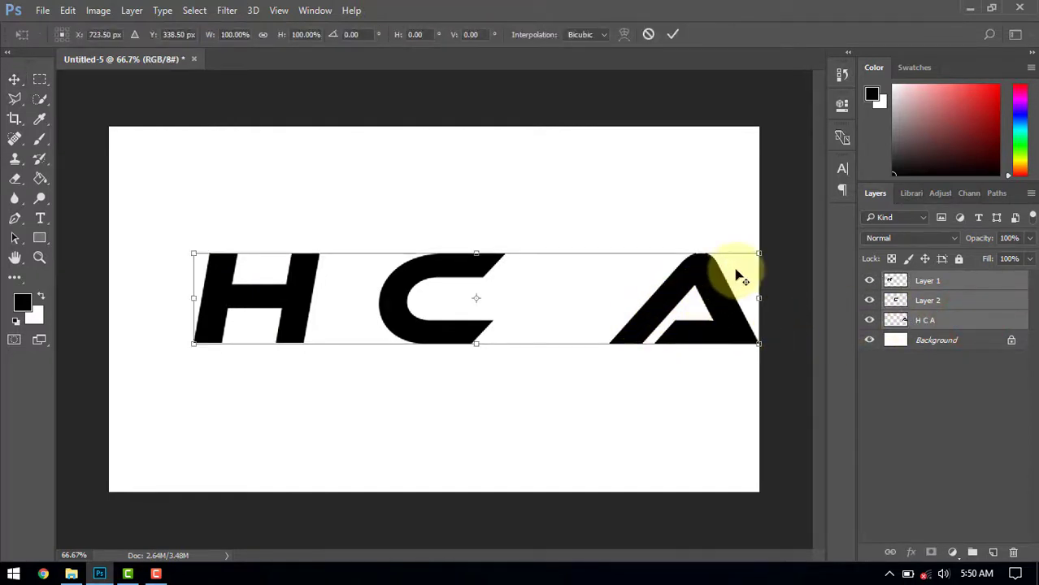
pyautogui.moveTo(758, 253); pyautogui.dragTo(852, 205)
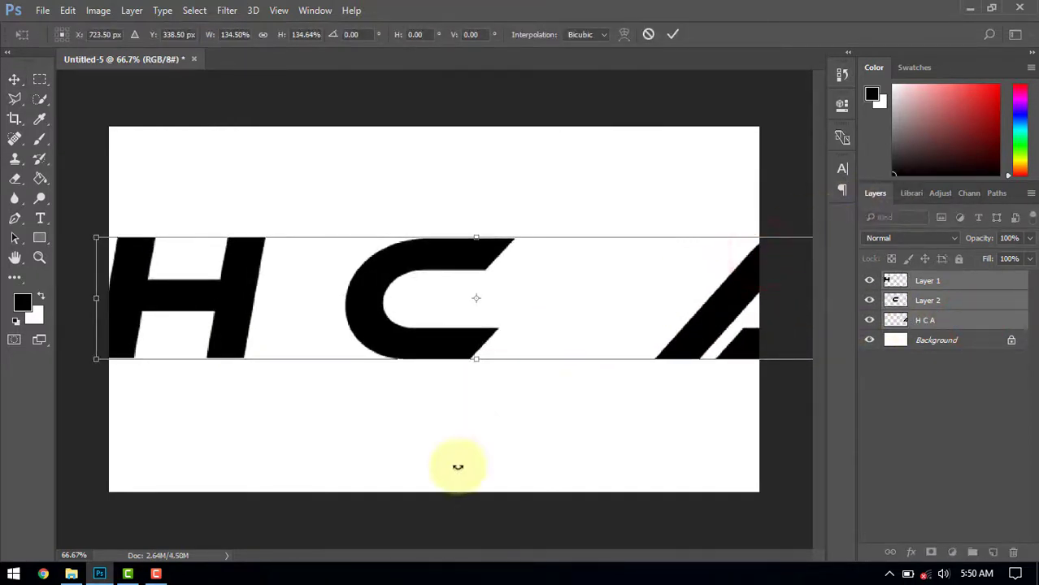
pyautogui.press('Return')
# Move the letters together so the C's lower arm meets the A's leg and the H overlaps the C's curve.
pyautogui.moveTo(668, 360); pyautogui.dragTo(490, 342)
pyautogui.click(617, 420)
pyautogui.moveTo(388, 334); pyautogui.dragTo(417, 343)
pyautogui.moveTo(174, 307); pyautogui.dragTo(321, 316)
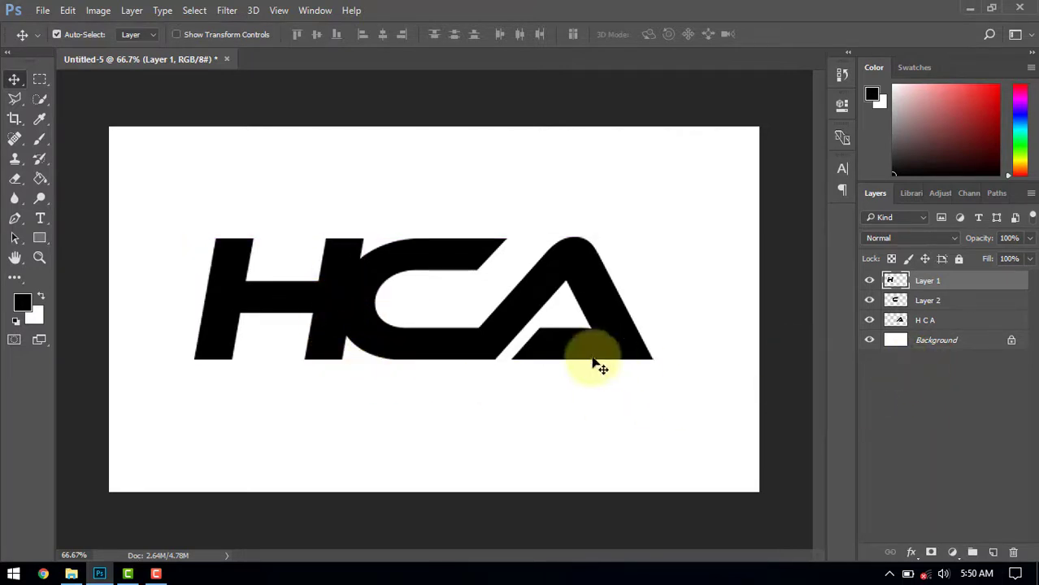
# Make the H layer active and load the outline of the C layer as a selection.
pyautogui.click(432, 252)
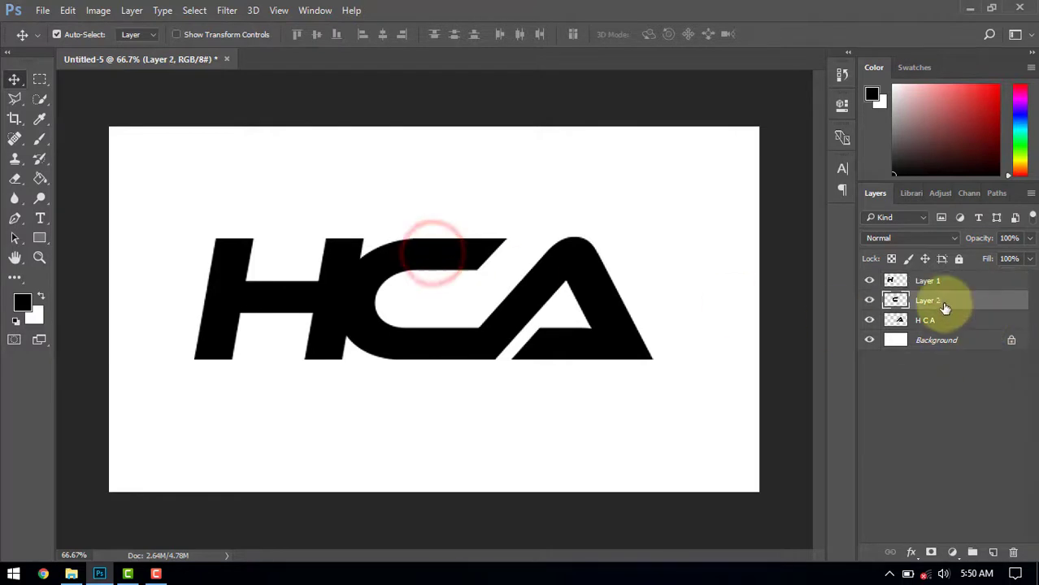
pyautogui.click(945, 281)
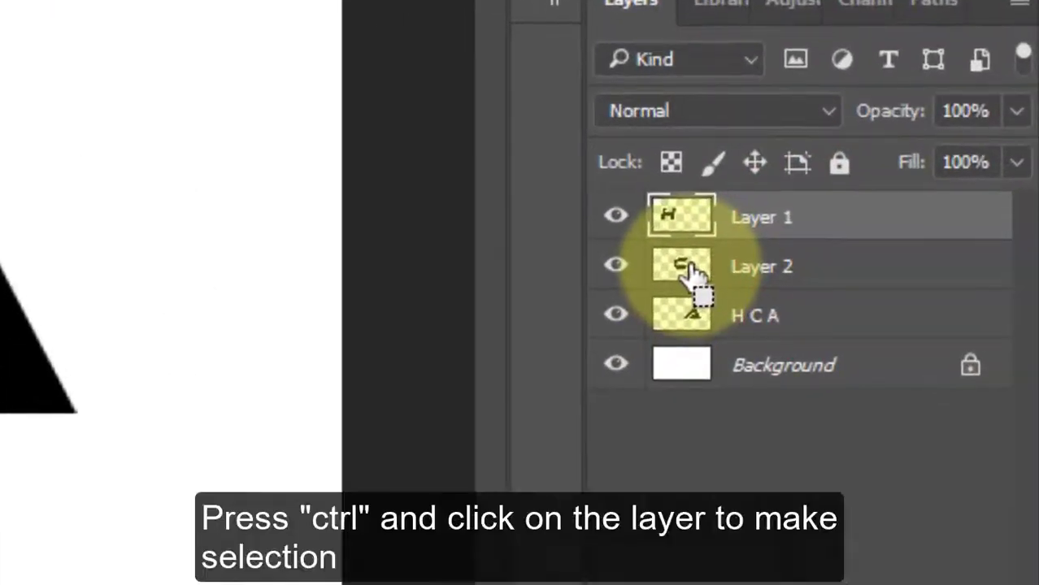
pyautogui.keyDown('ctrl'); pyautogui.click(899, 299); pyautogui.keyUp('ctrl')
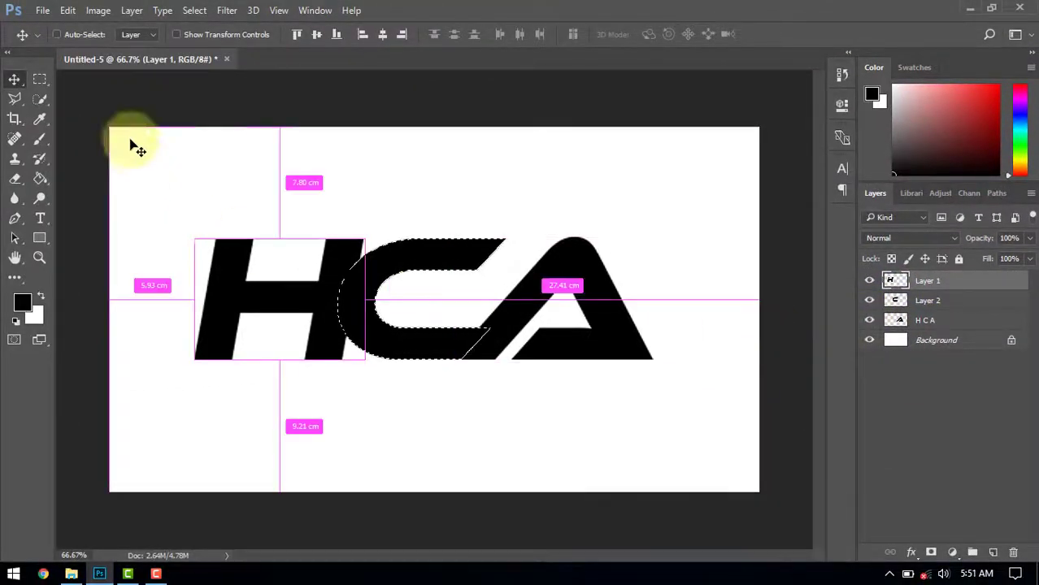
# Expand the C-shaped selection by 10 pixels.
pyautogui.click(199, 12)
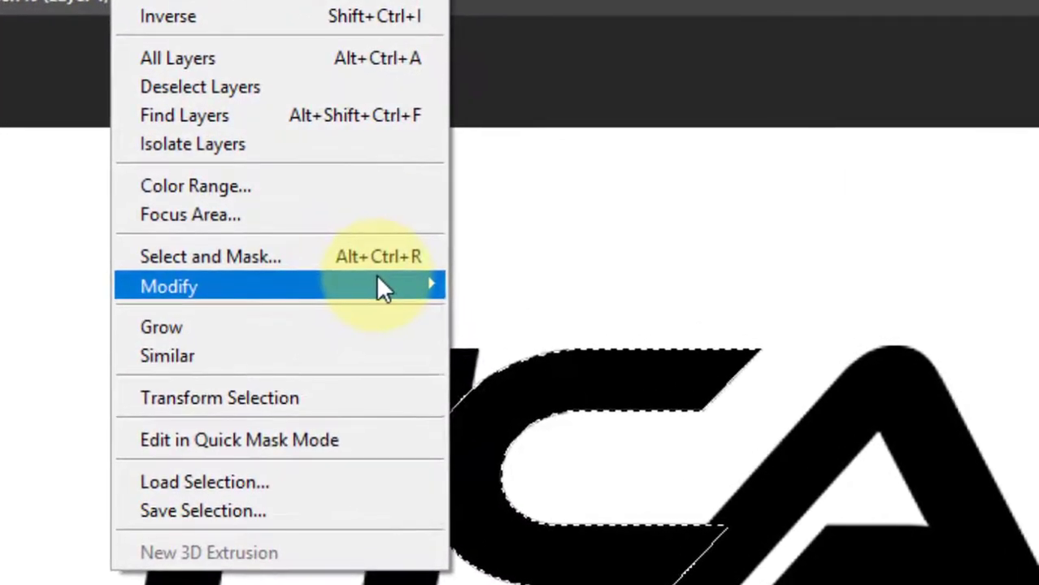
pyautogui.moveTo(348, 209)
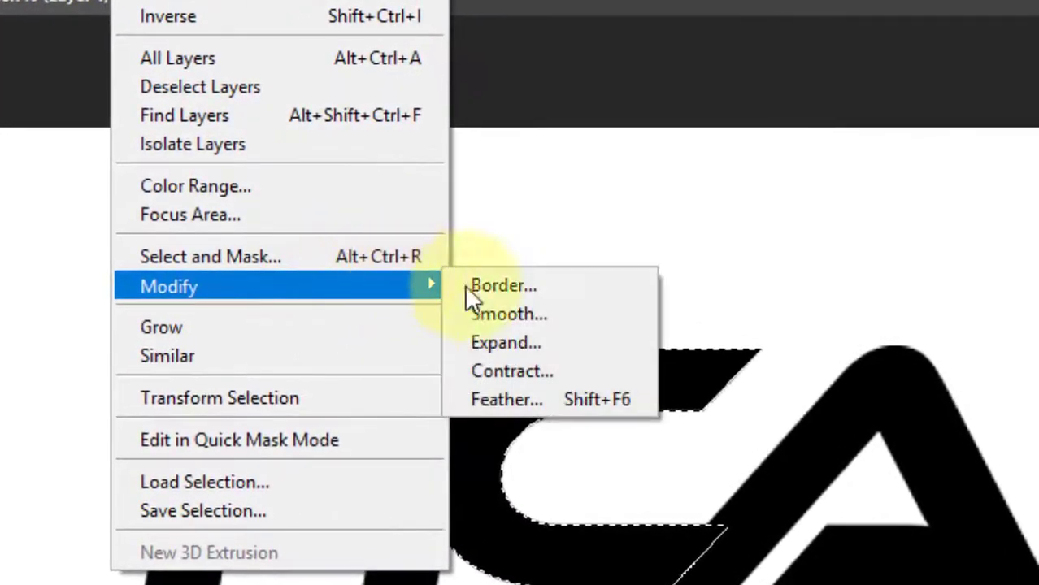
pyautogui.click(557, 342)
pyautogui.click(731, 261)
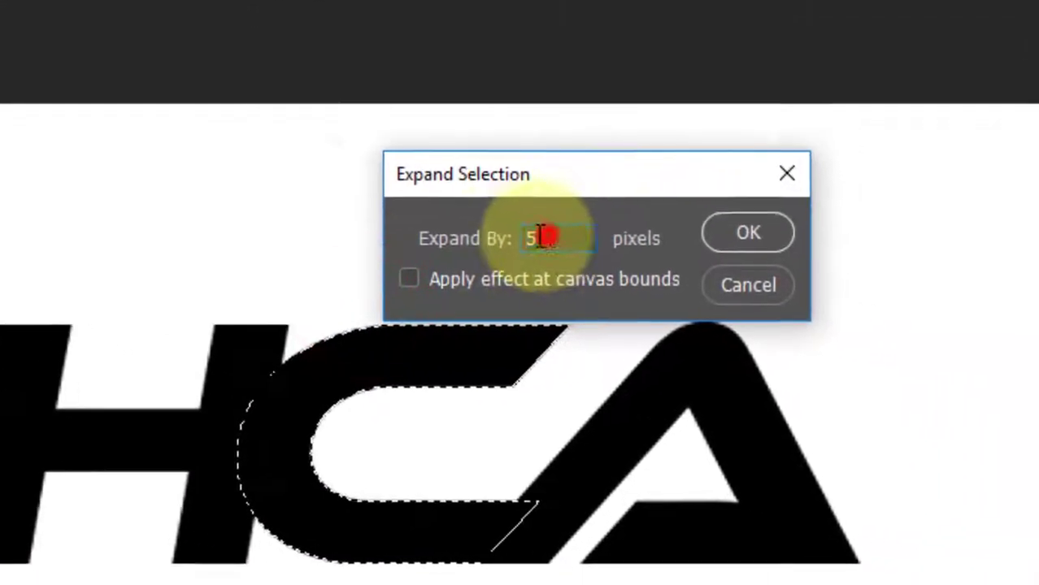
pyautogui.press('BackSpace')
pyautogui.write('10')
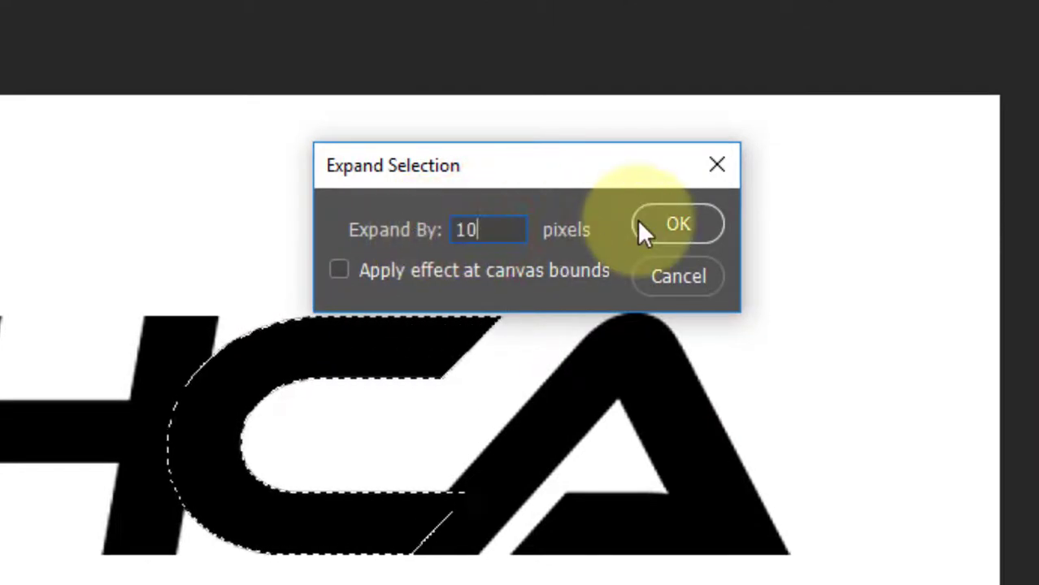
pyautogui.click(675, 225)
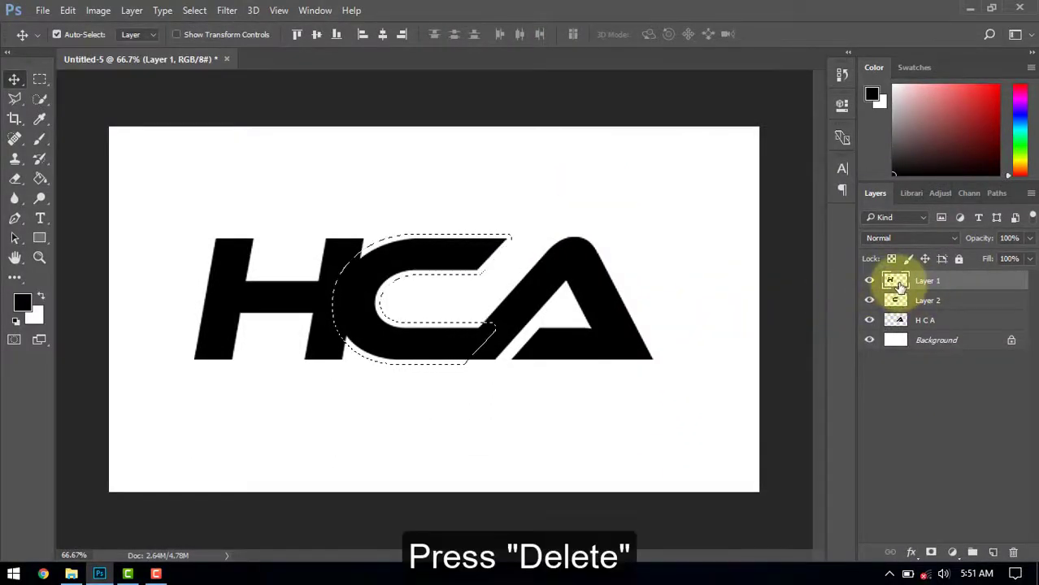
# Delete the selected area from the H layer to leave a gap around the C, and clear the selection.
pyautogui.press('Delete')
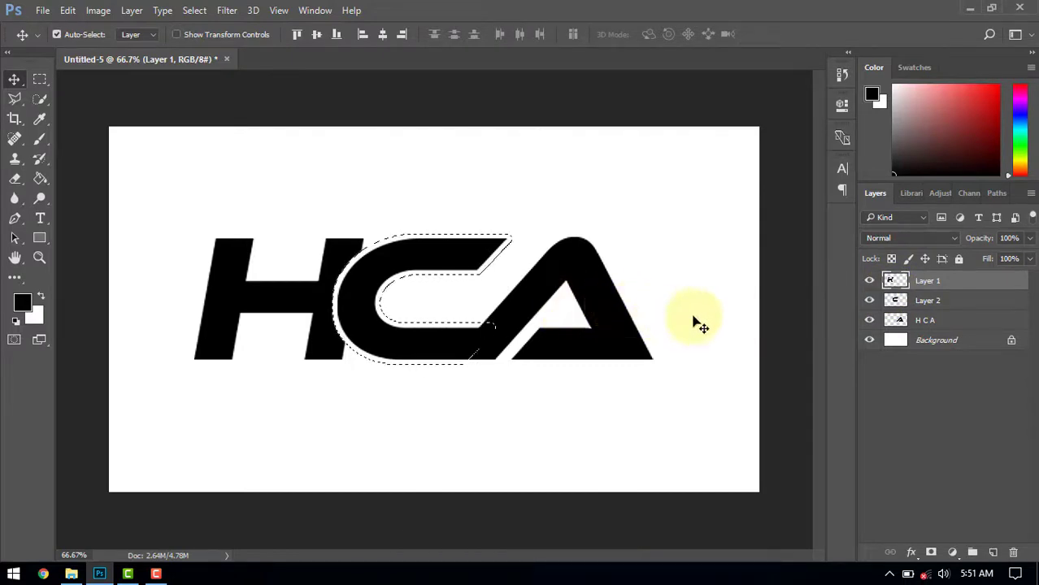
pyautogui.click(927, 322)
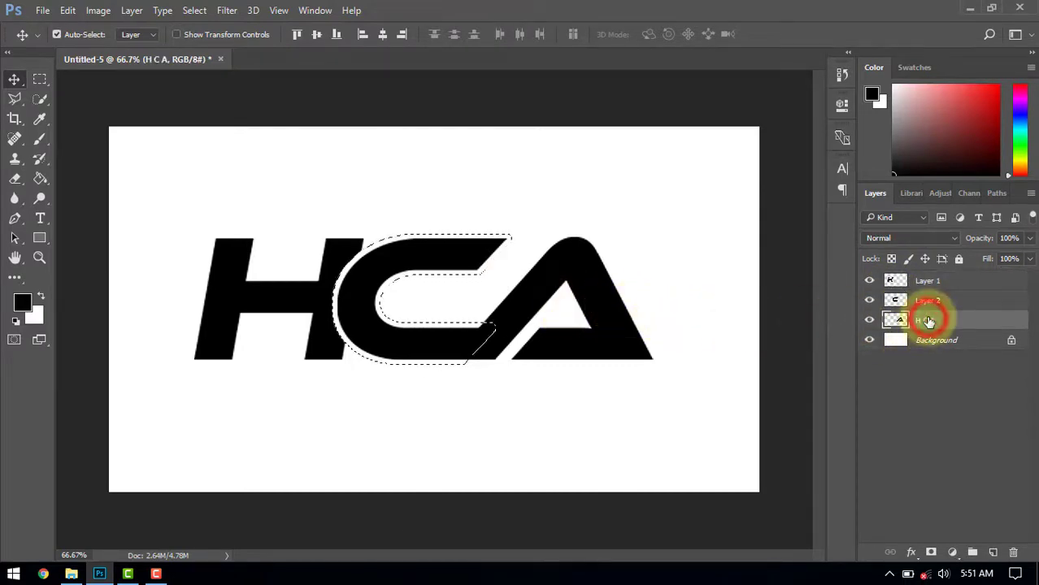
pyautogui.press('Delete')
pyautogui.click(925, 281)
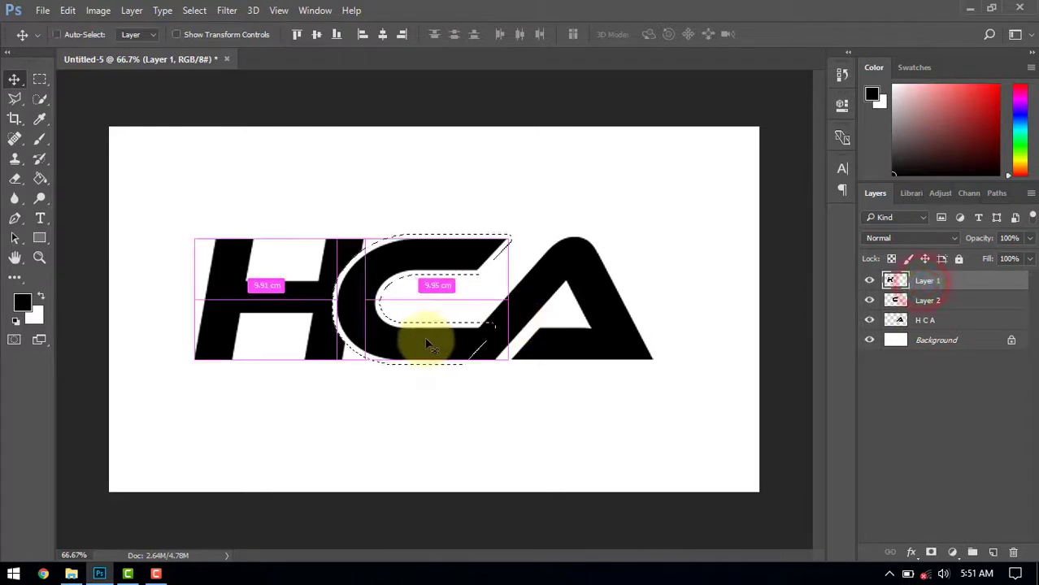
pyautogui.hotkey('ctrl', 'd')
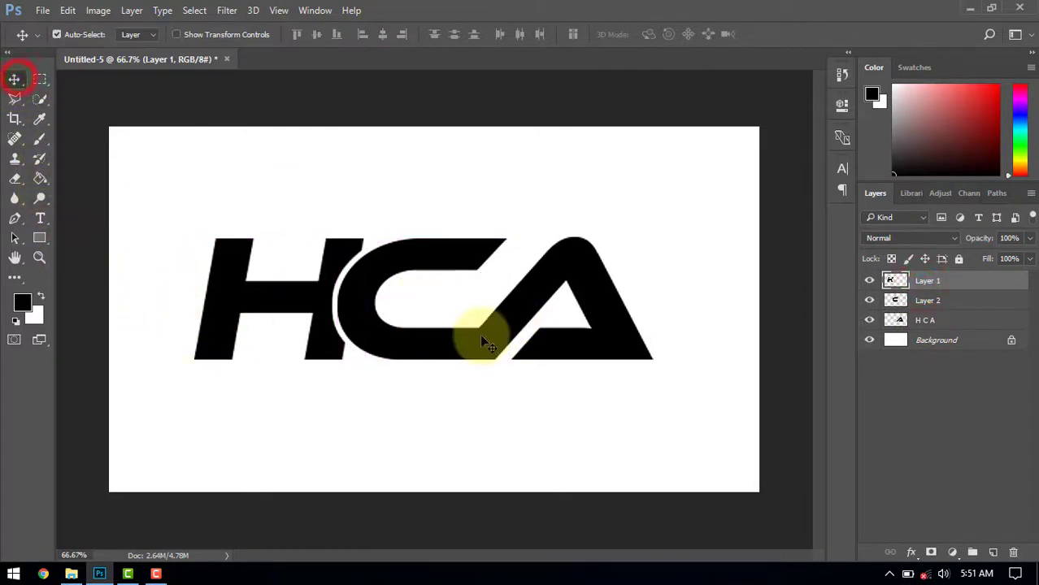
# Cut a narrow diagonal gap out of the C layer along the A's slanted leg with the Polygonal Lasso, and clear the selection.
pyautogui.scroll(1, 510, 321)
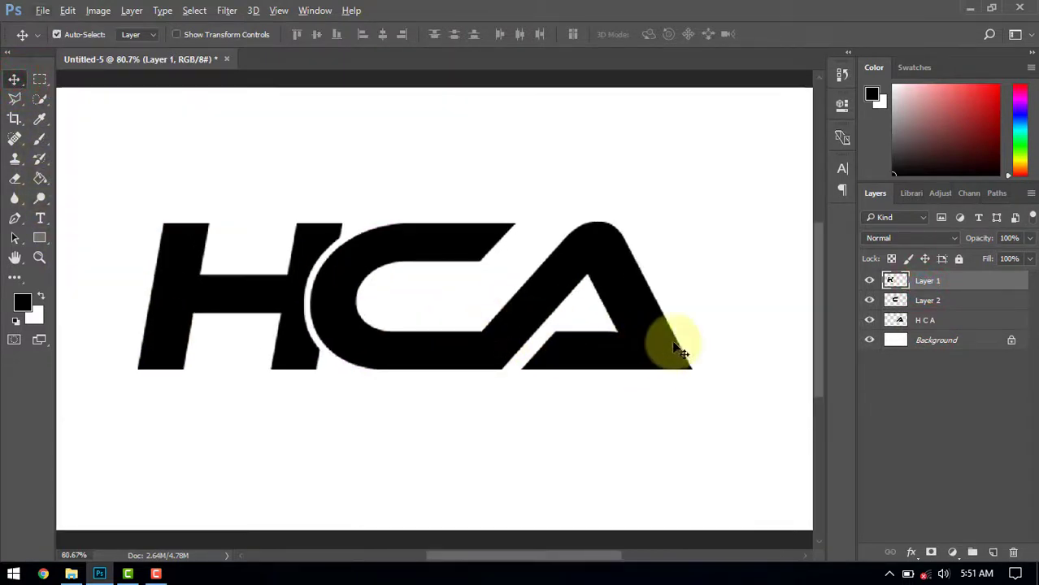
pyautogui.click(918, 300)
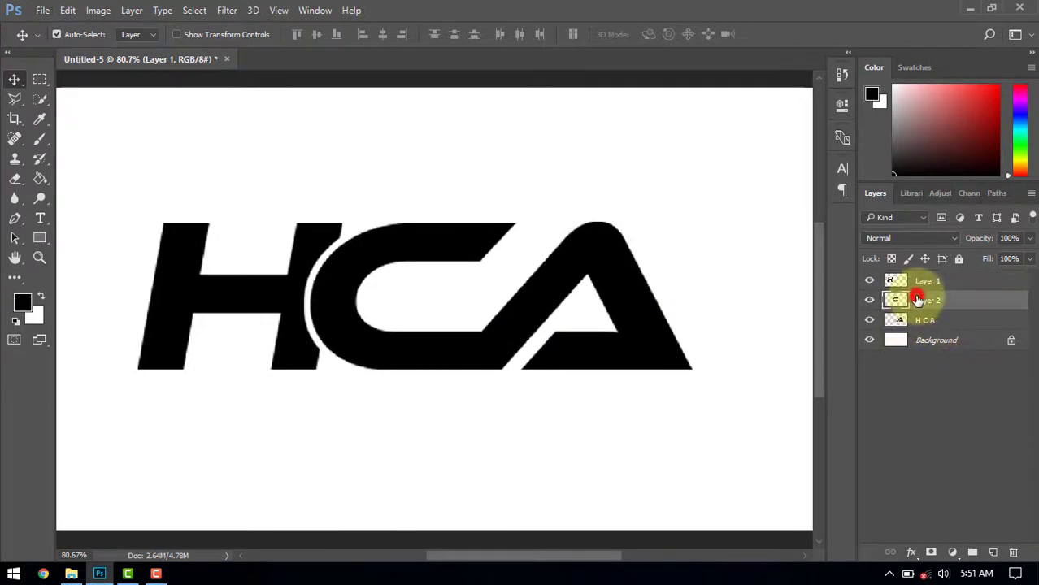
pyautogui.click(13, 99)
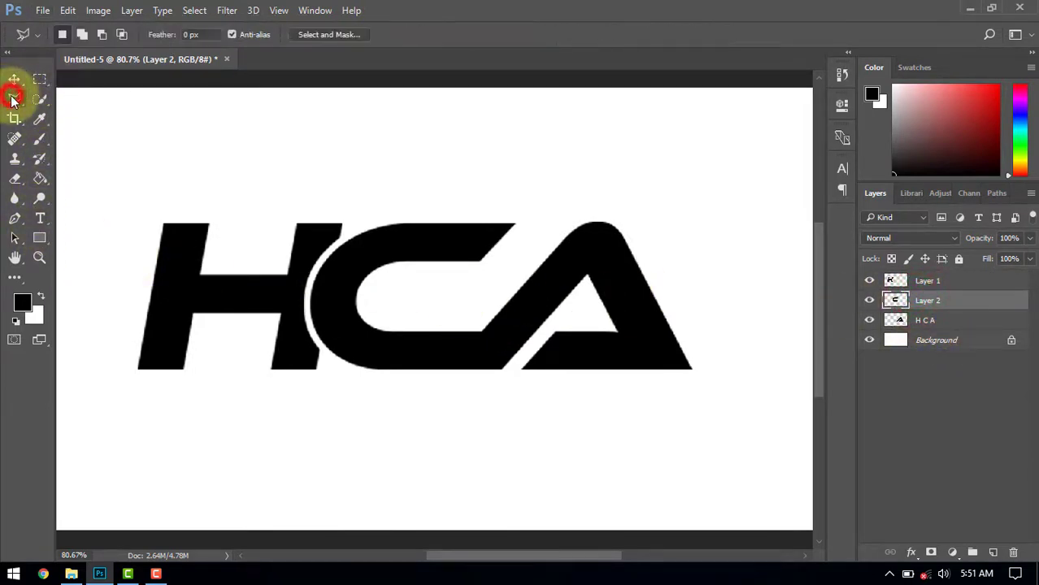
pyautogui.click(559, 241)
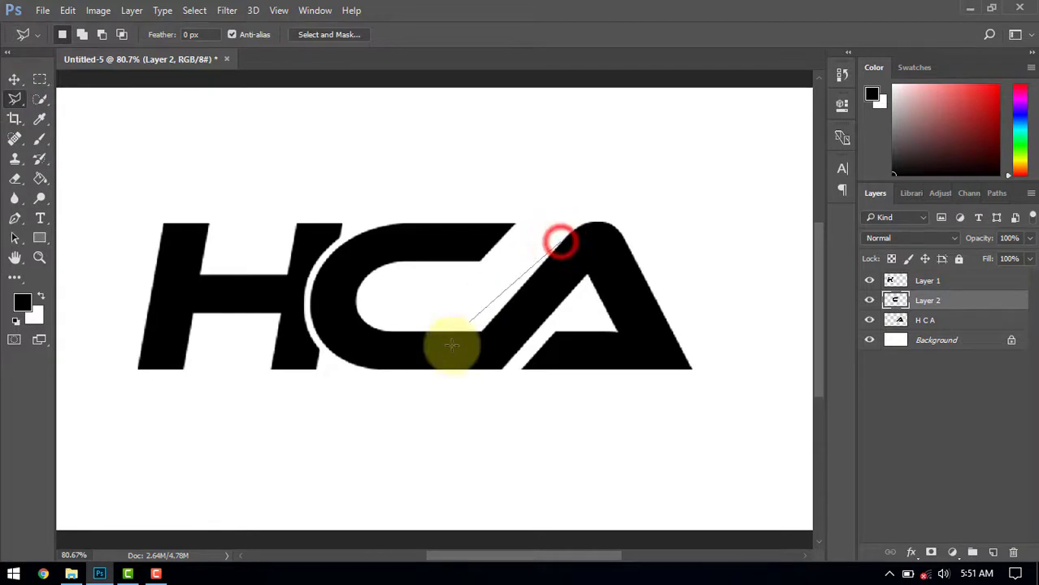
pyautogui.click(413, 396)
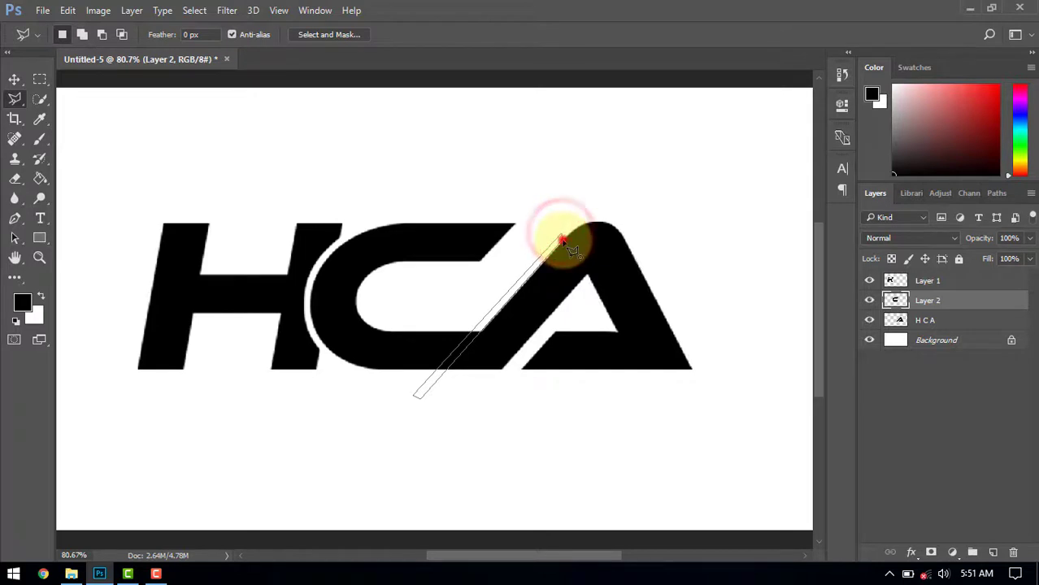
pyautogui.click(562, 240)
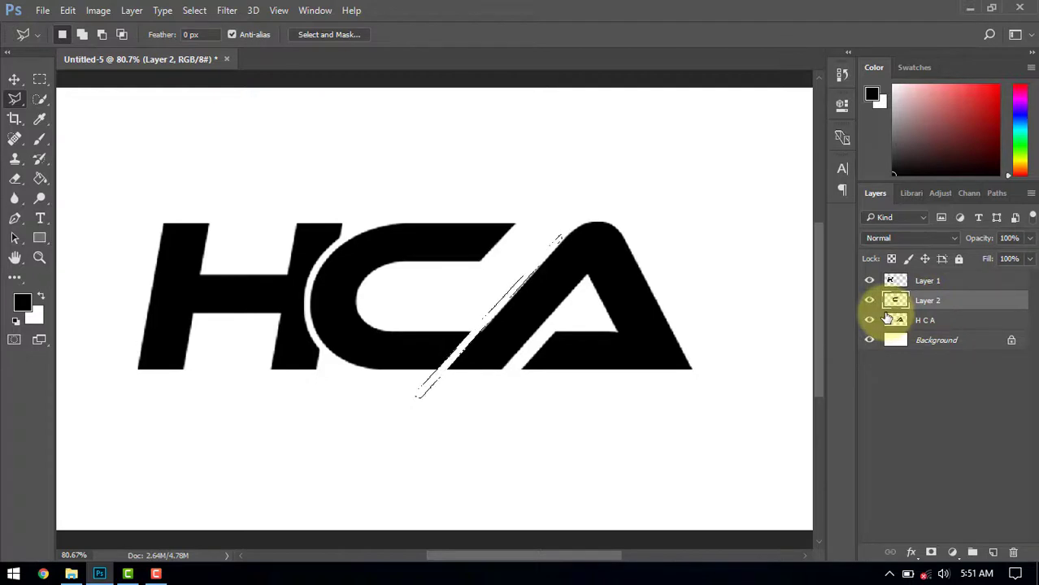
pyautogui.scroll(-2, 686, 281)
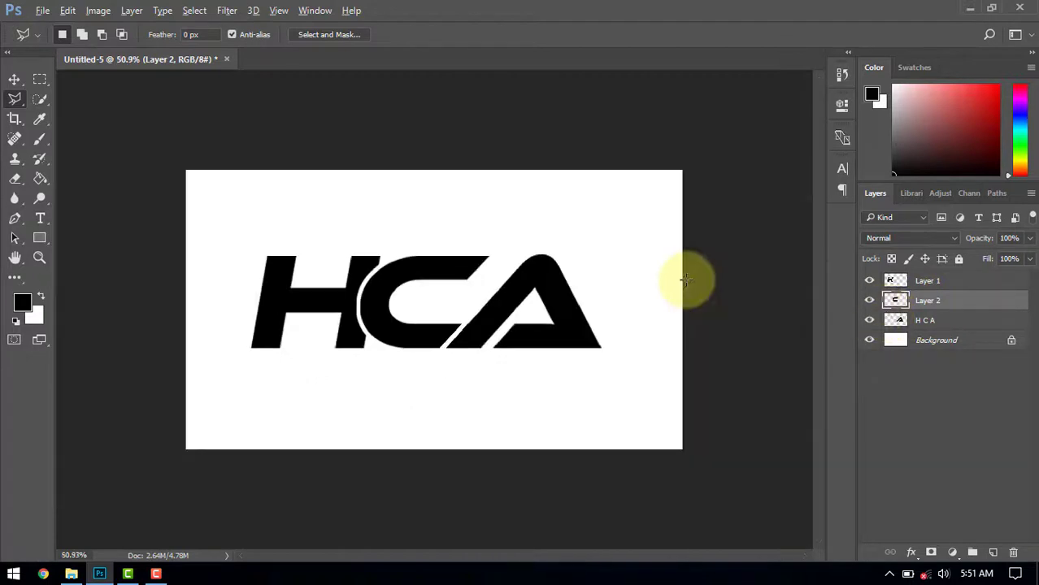
pyautogui.scroll(1, 686, 280)
# Set the foreground colour to red ff0000 and fill the C with it.
pyautogui.click(16, 79)
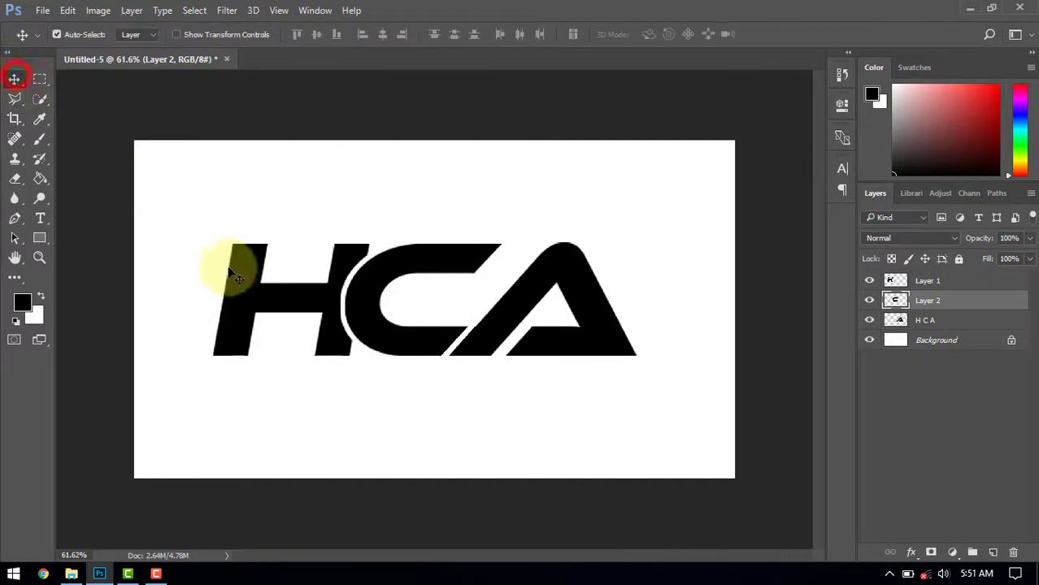
pyautogui.click(23, 302)
pyautogui.moveTo(404, 213); pyautogui.dragTo(628, 98)
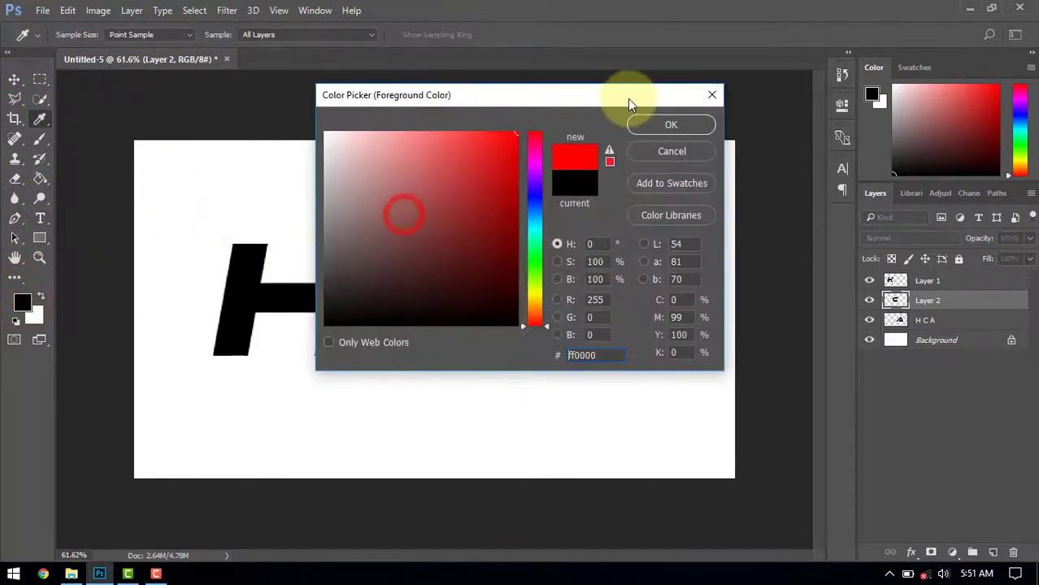
pyautogui.click(680, 122)
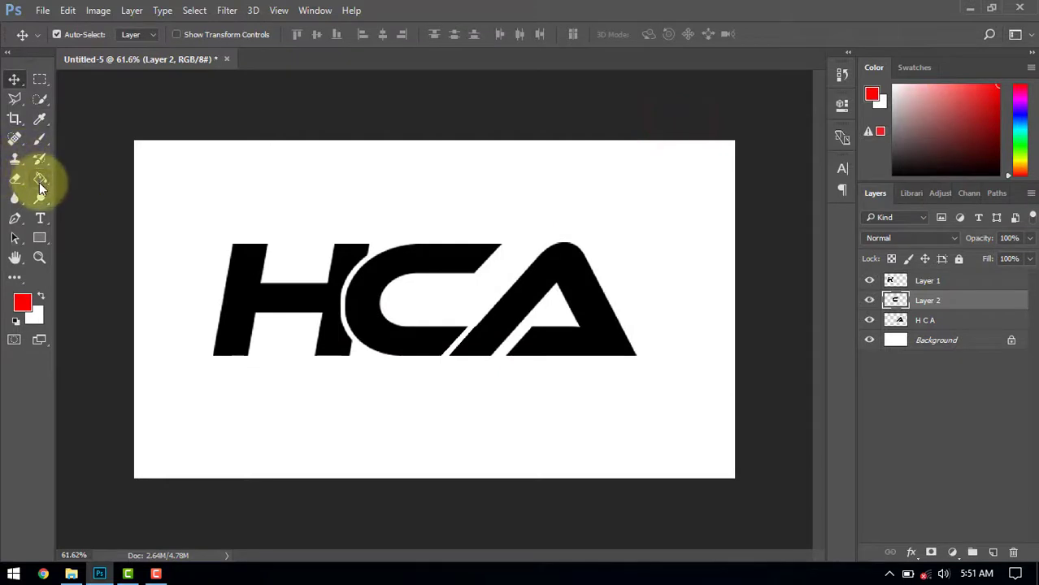
pyautogui.click(39, 181)
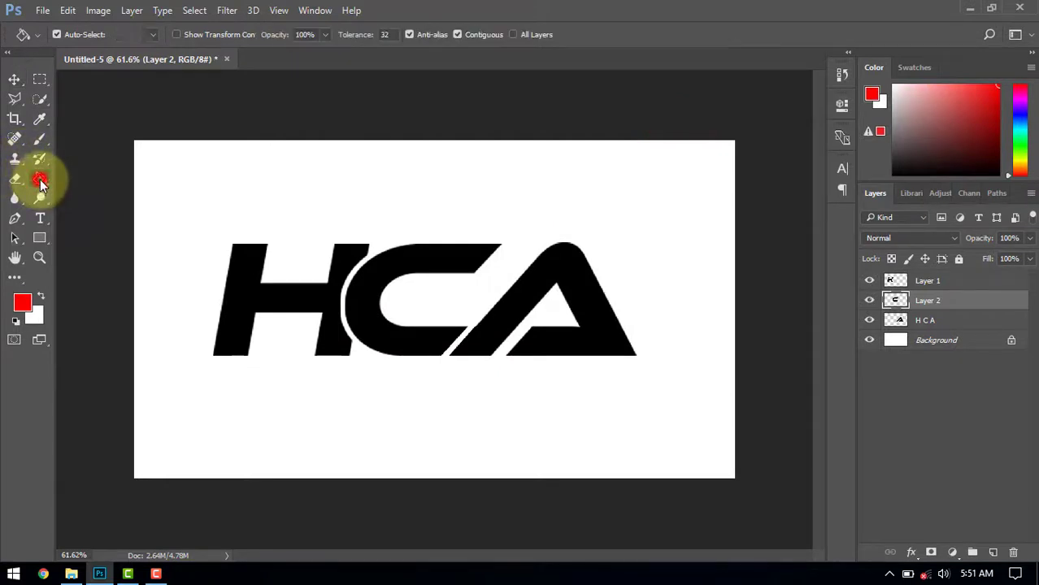
pyautogui.click(363, 306)
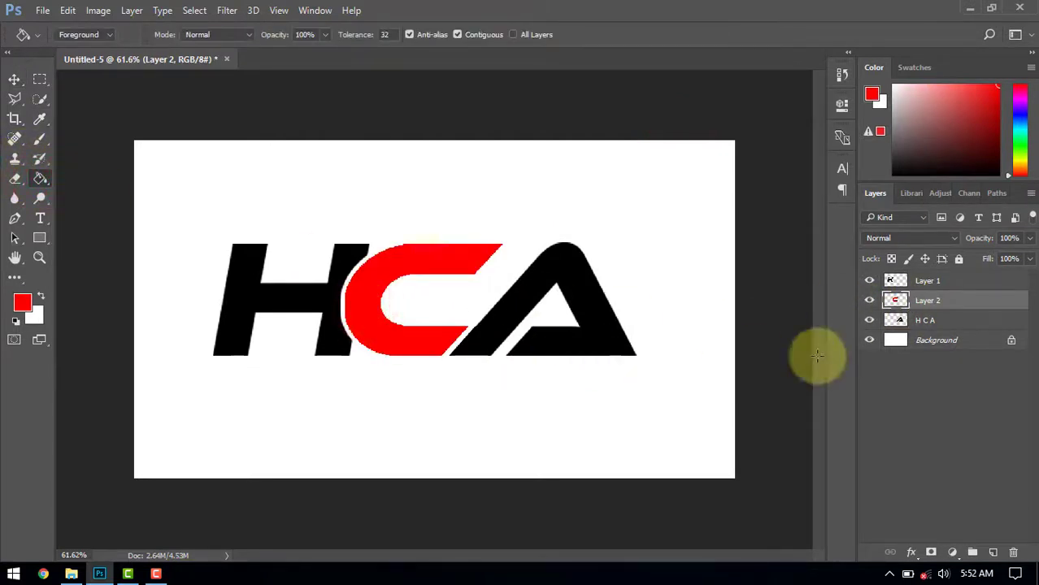
# Fill the A and the H with the same red on their own layers.
pyautogui.click(941, 323)
pyautogui.click(528, 297)
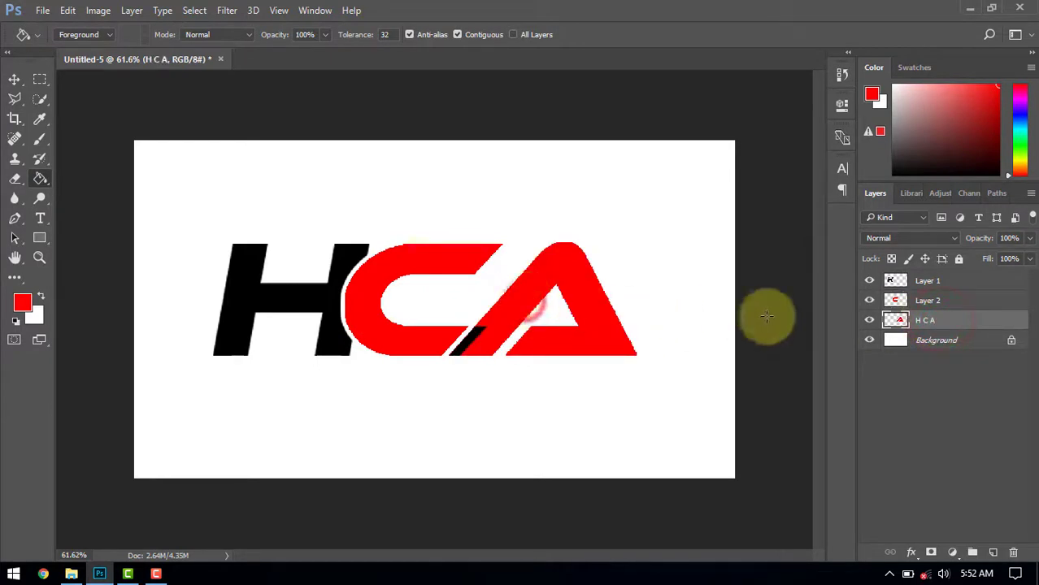
pyautogui.click(888, 281)
pyautogui.click(308, 297)
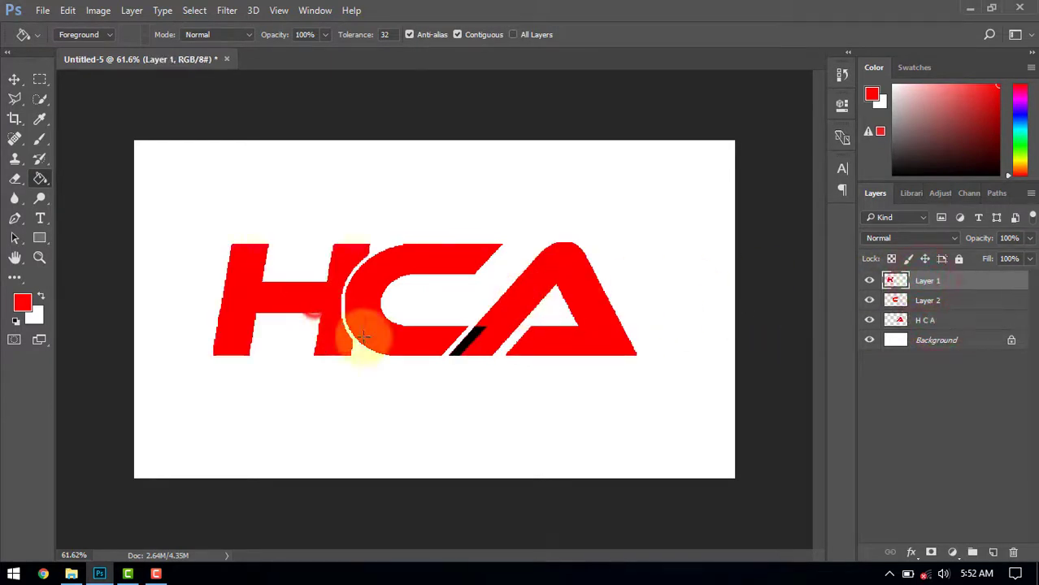
# Enlarge the eraser to 30 px, try erasing the black remnant on the A's leg from the A layer, and undo the stroke.
pyautogui.scroll(1, 565, 407)
pyautogui.scroll(2, 565, 406)
pyautogui.click(919, 321)
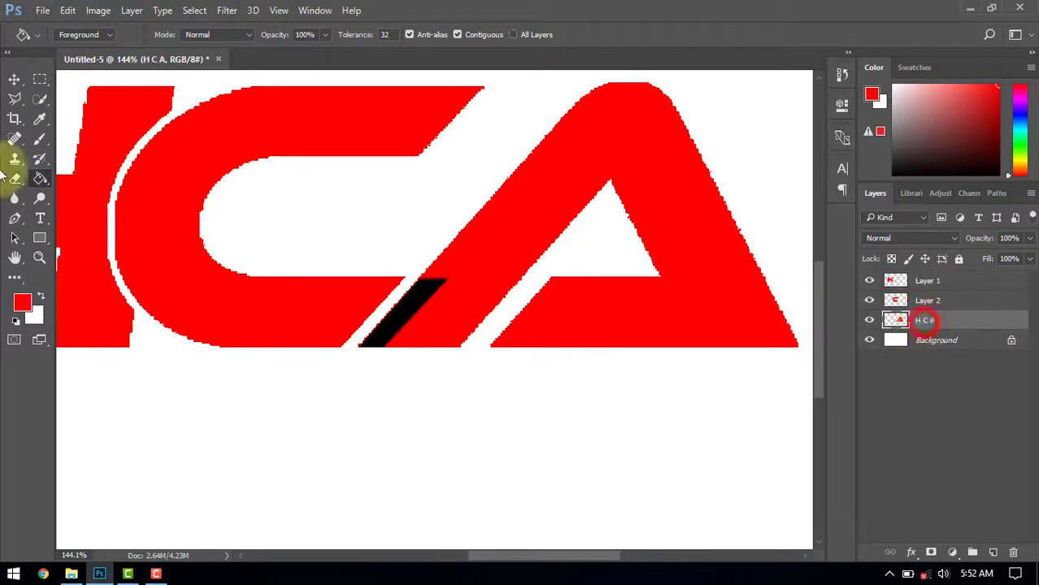
pyautogui.click(15, 179)
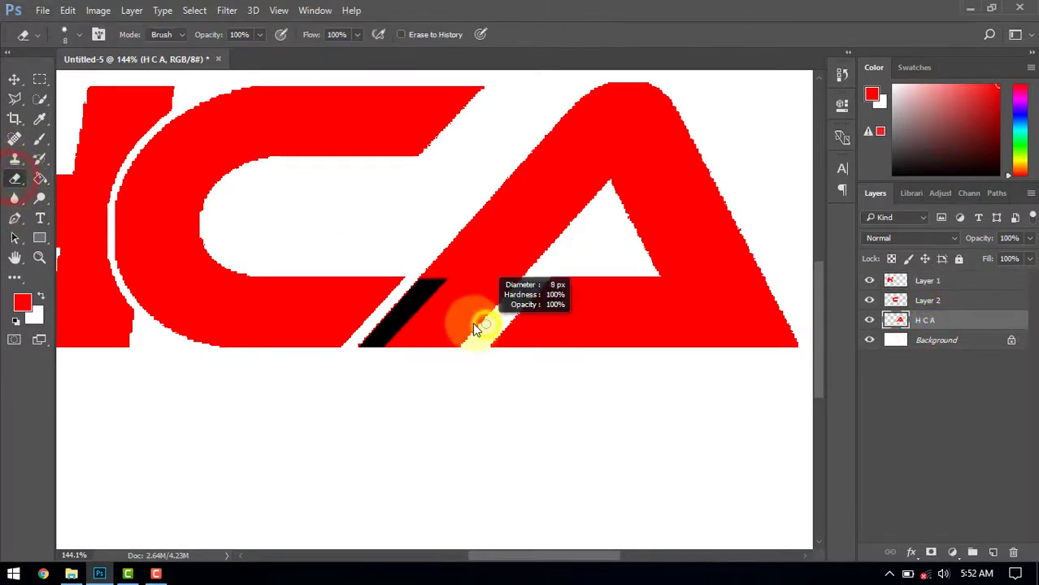
pyautogui.moveTo(486, 329); pyautogui.dragTo(446, 295)
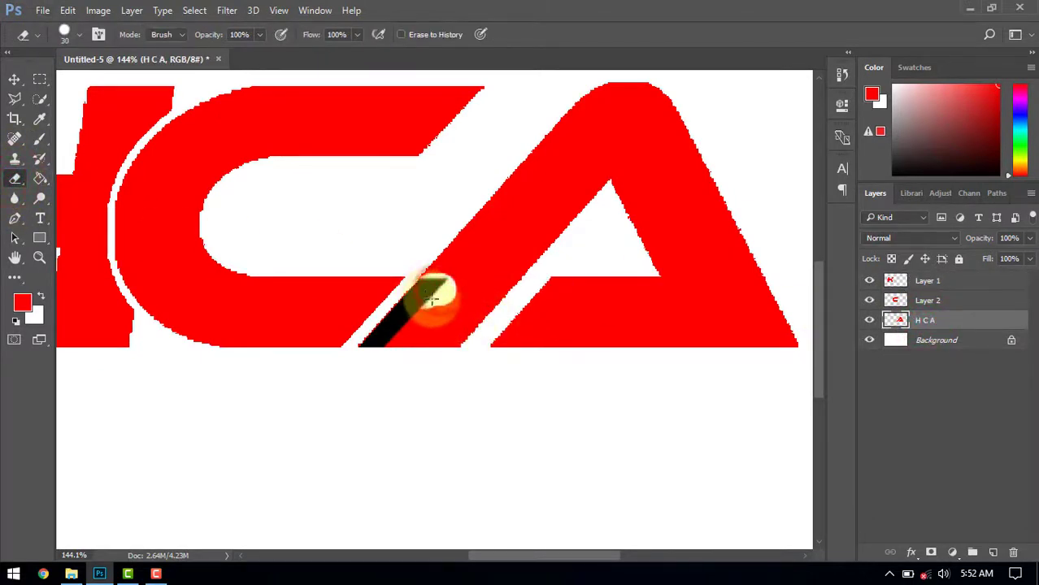
pyautogui.hotkey('ctrl', 'z')
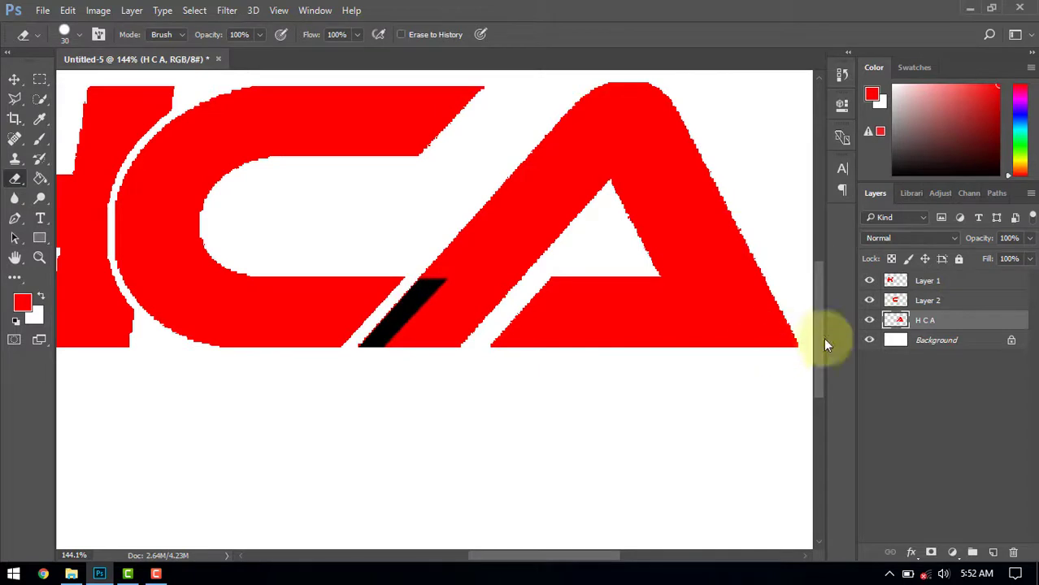
# Erase the black remnant of the C layer that covers the foot of the A's slanted leg.
pyautogui.click(933, 306)
pyautogui.moveTo(372, 315)
pyautogui.mouseDown()
pyautogui.moveTo(449, 283)
pyautogui.moveTo(413, 311)
pyautogui.mouseUp()
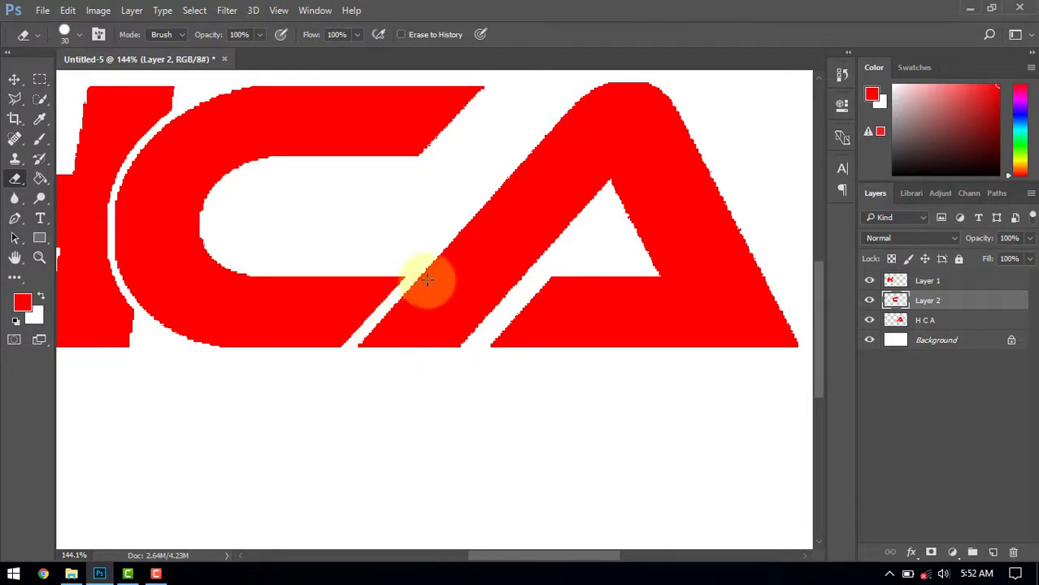
pyautogui.scroll(-5, 440, 308)
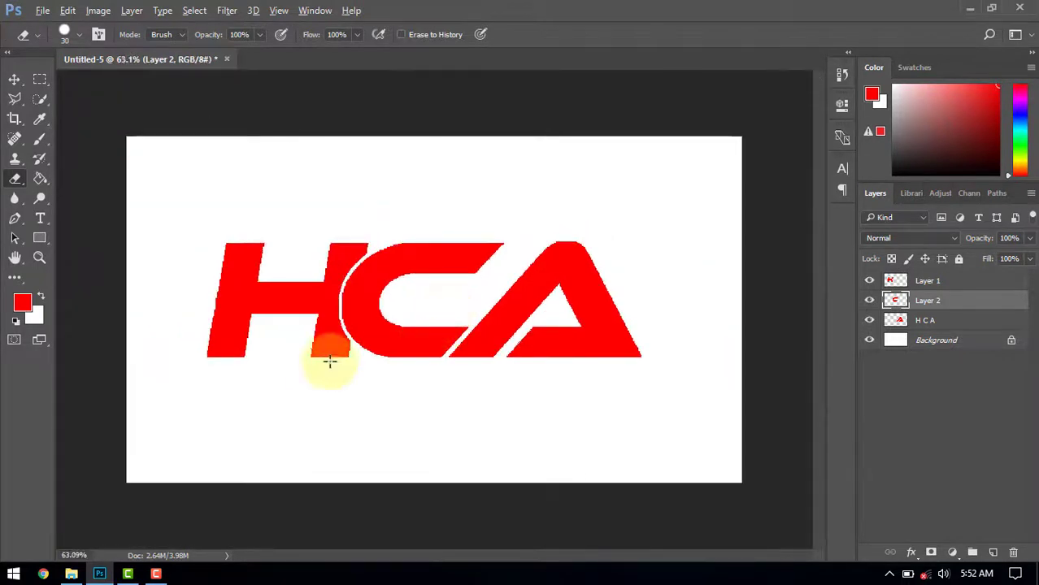
pyautogui.click(14, 84)
pyautogui.scroll(-1, 365, 354)
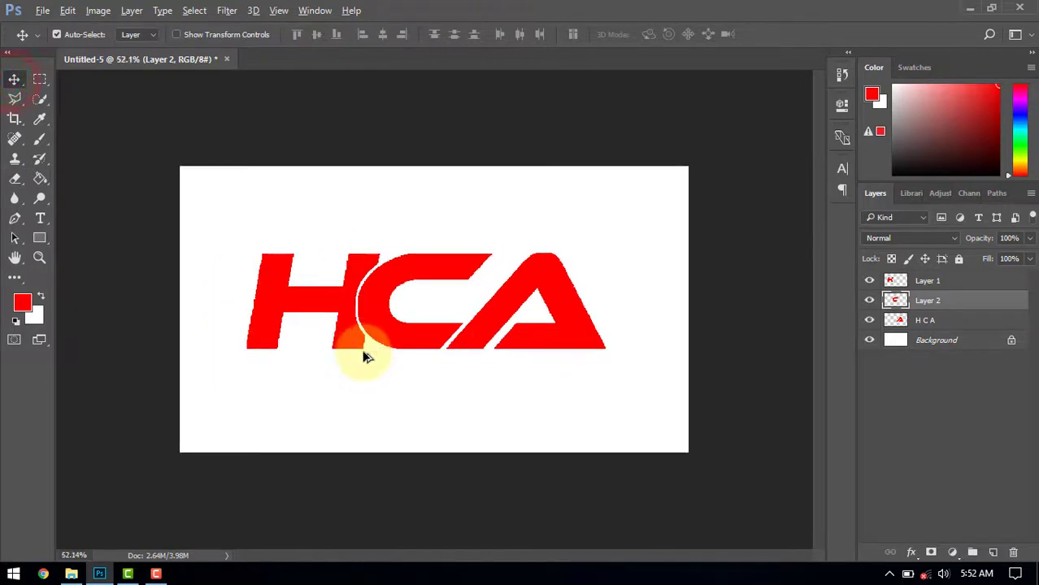
pyautogui.scroll(3, 365, 354)
pyautogui.scroll(-2, 367, 351)
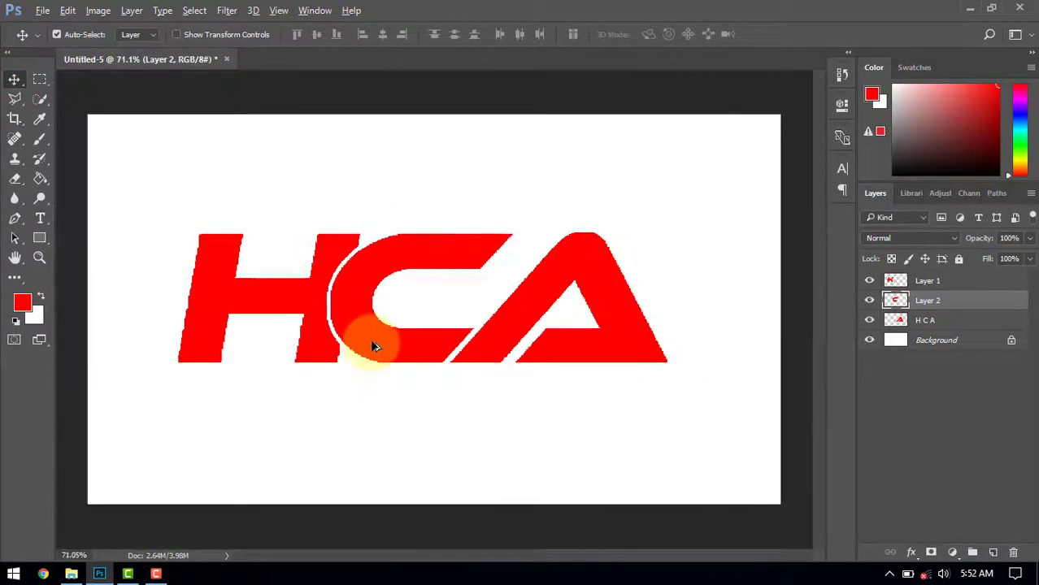
# Add the text DIGITAL above the H layer and move it directly beneath the lettermark.
pyautogui.click(993, 282)
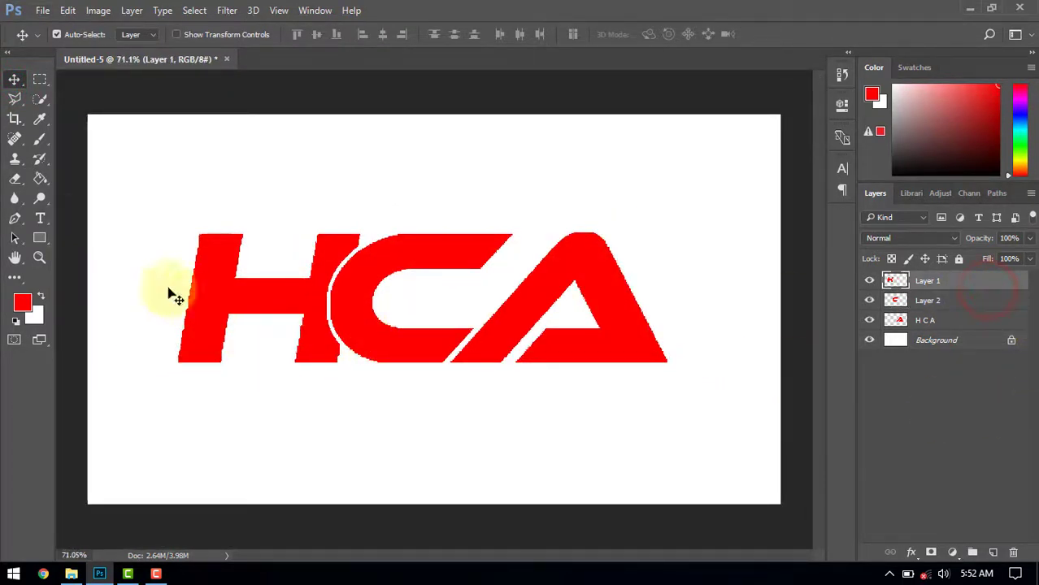
pyautogui.click(40, 218)
pyautogui.click(458, 434)
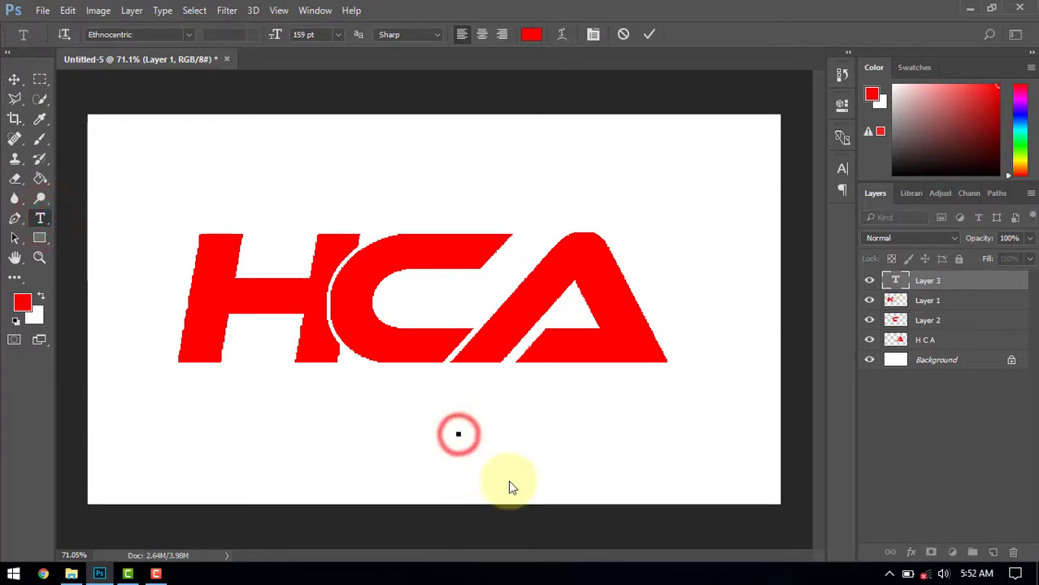
pyautogui.write('DIGI')
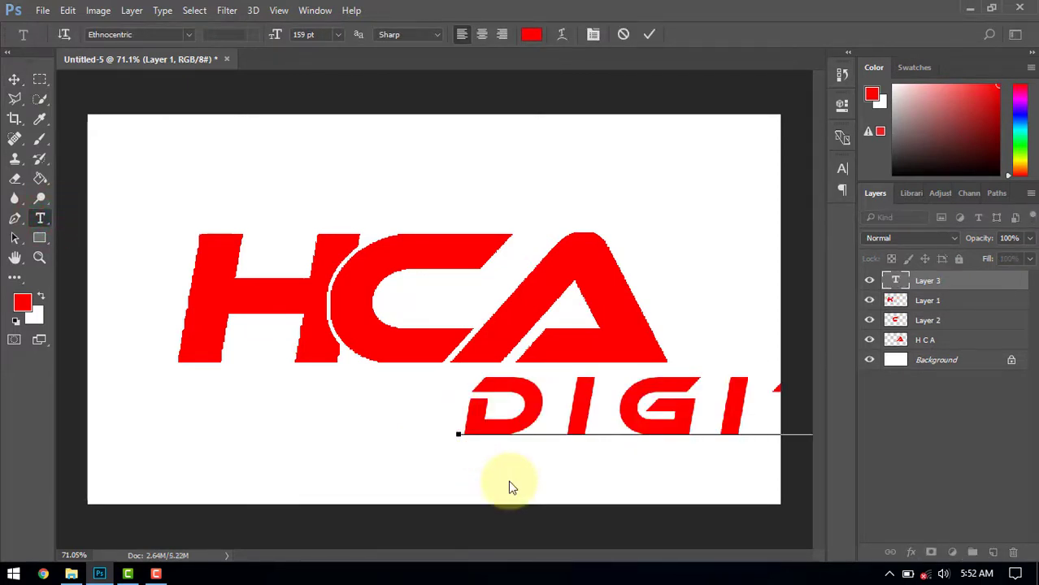
pyautogui.click(15, 80)
pyautogui.moveTo(503, 404); pyautogui.dragTo(233, 406)
# Scale the DIGITAL text proportionally about its centre to about 39.68%.
pyautogui.hotkey('ctrl', 't')
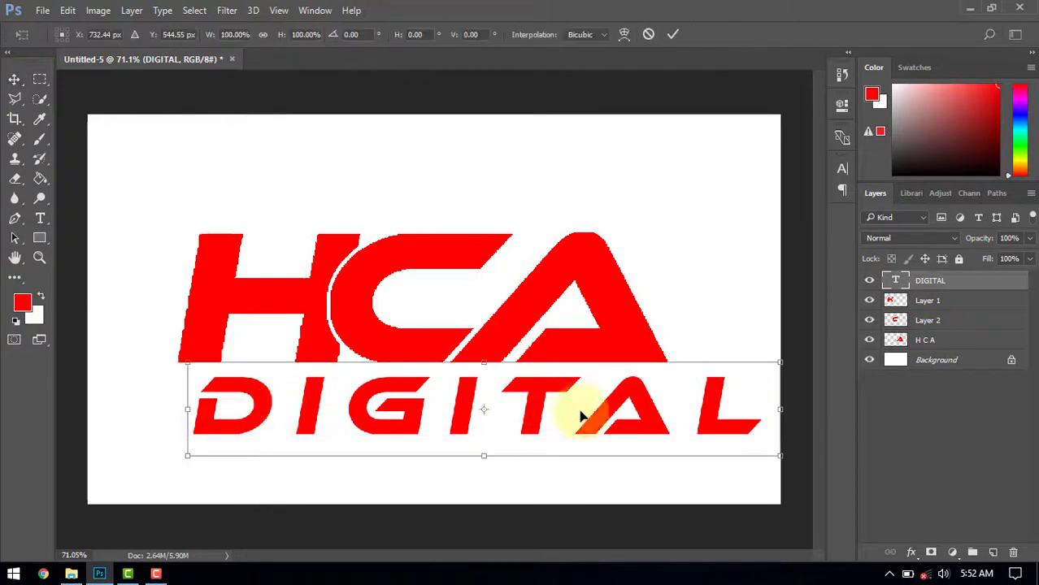
pyautogui.moveTo(782, 357); pyautogui.dragTo(660, 406)
pyautogui.hotkey('ctrl', 'z')
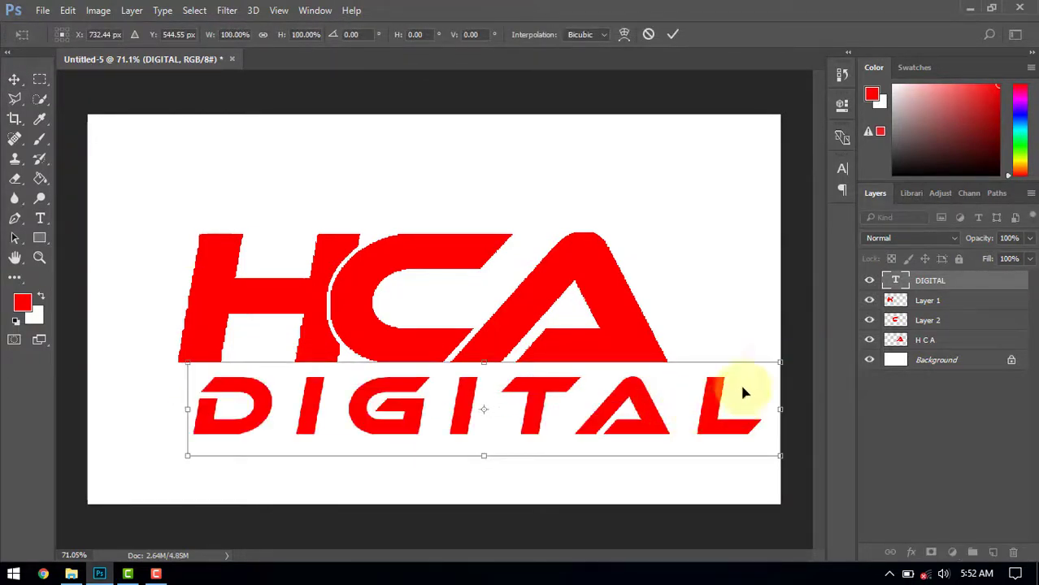
pyautogui.moveTo(779, 362); pyautogui.dragTo(599, 423)
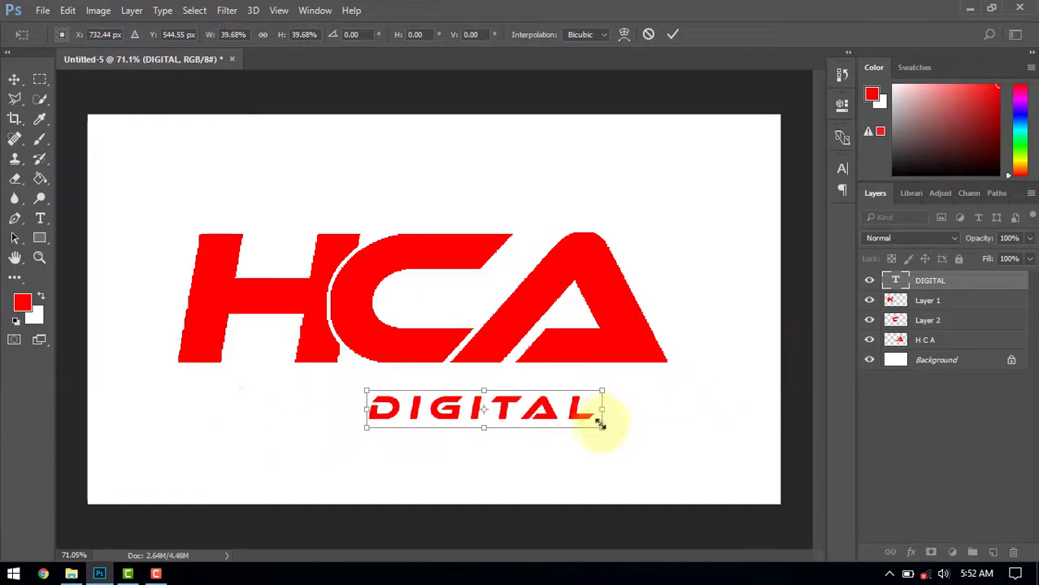
pyautogui.press('Return')
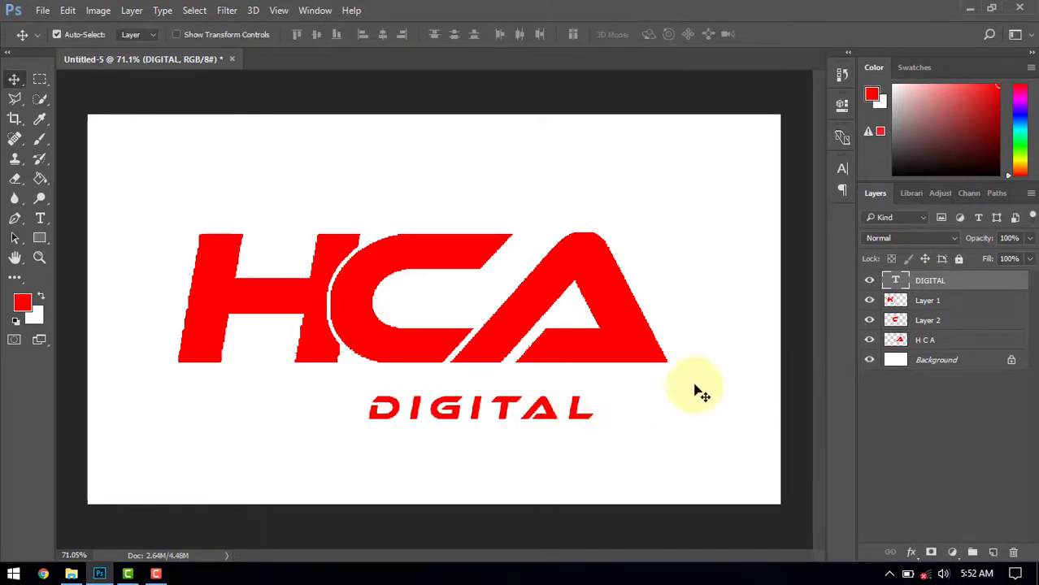
# Select all of the DIGITAL text and set its tracking to 520.
pyautogui.doubleClick(895, 274)
pyautogui.click(842, 109)
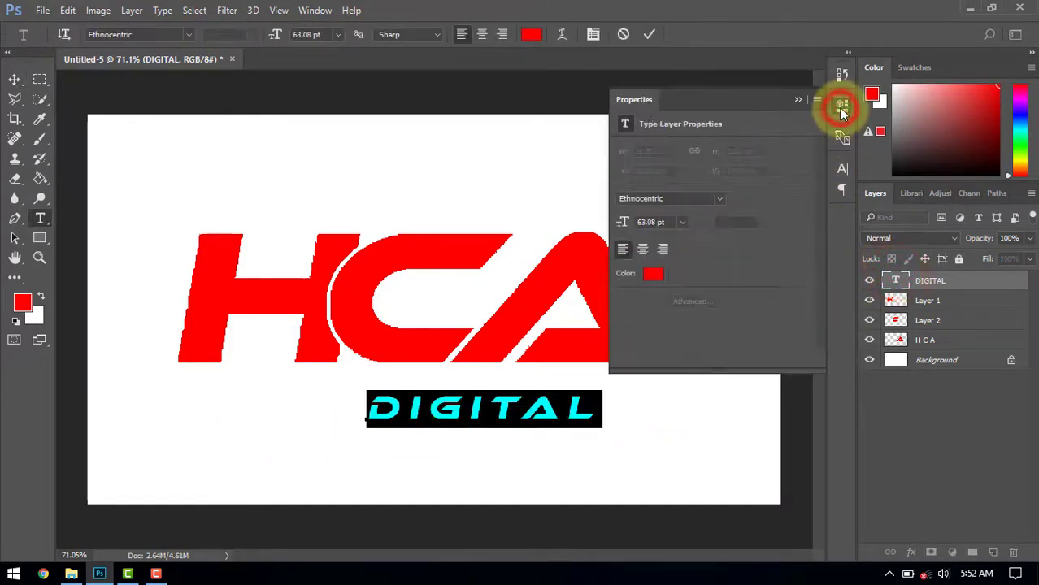
pyautogui.click(842, 109)
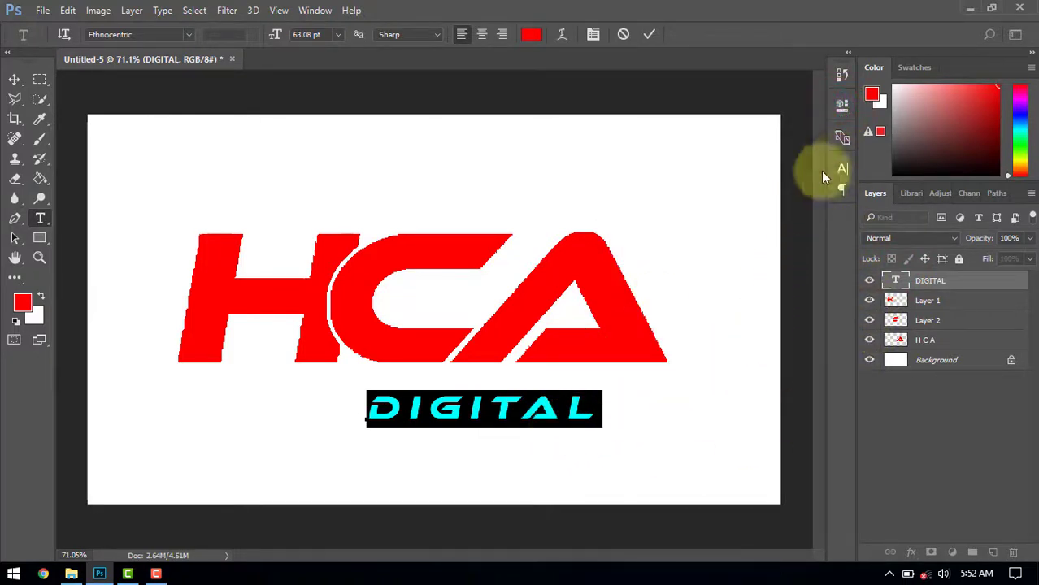
pyautogui.click(842, 169)
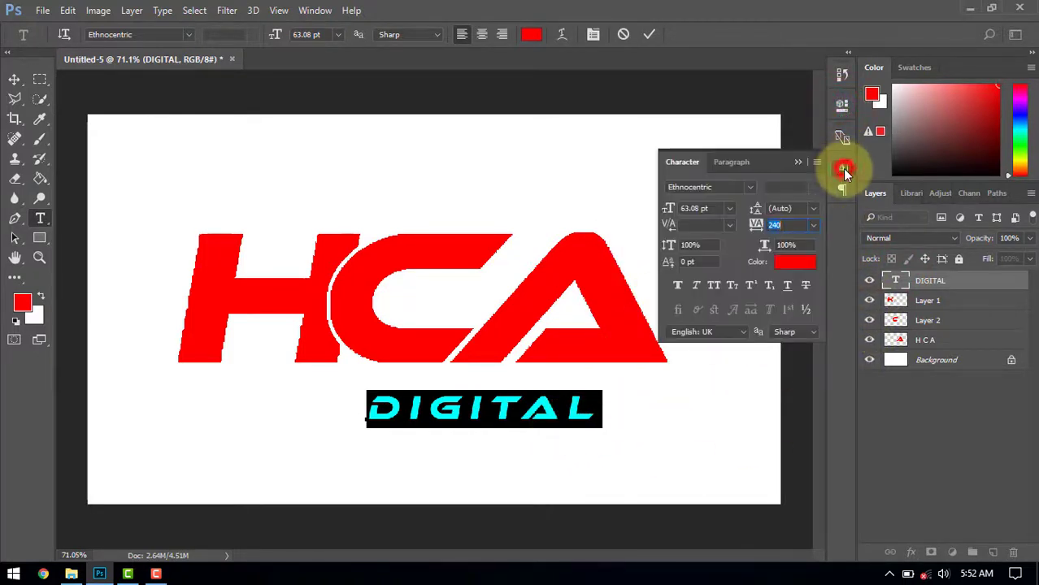
pyautogui.click(772, 227)
pyautogui.moveTo(758, 226); pyautogui.dragTo(761, 227)
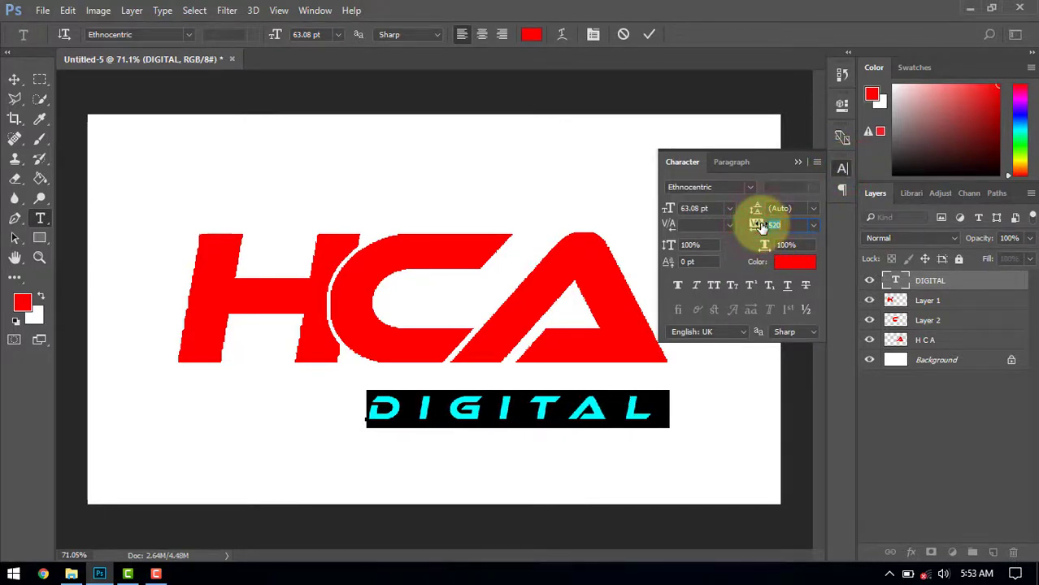
pyautogui.click(798, 161)
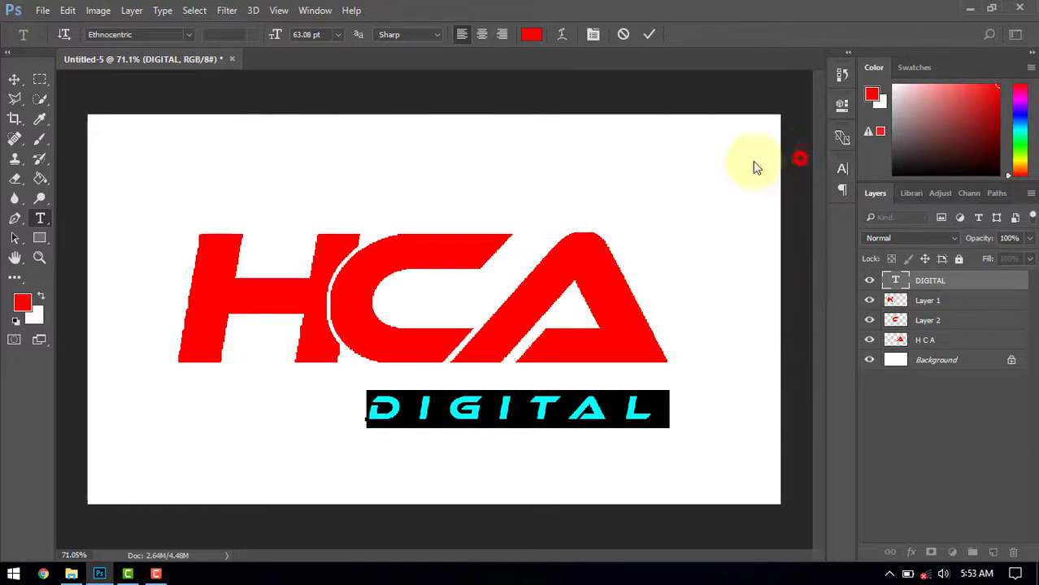
# Set the DIGITAL text's font to Black Jack and move it so it sits centred just beneath the HCA lettermark.
pyautogui.click(186, 34)
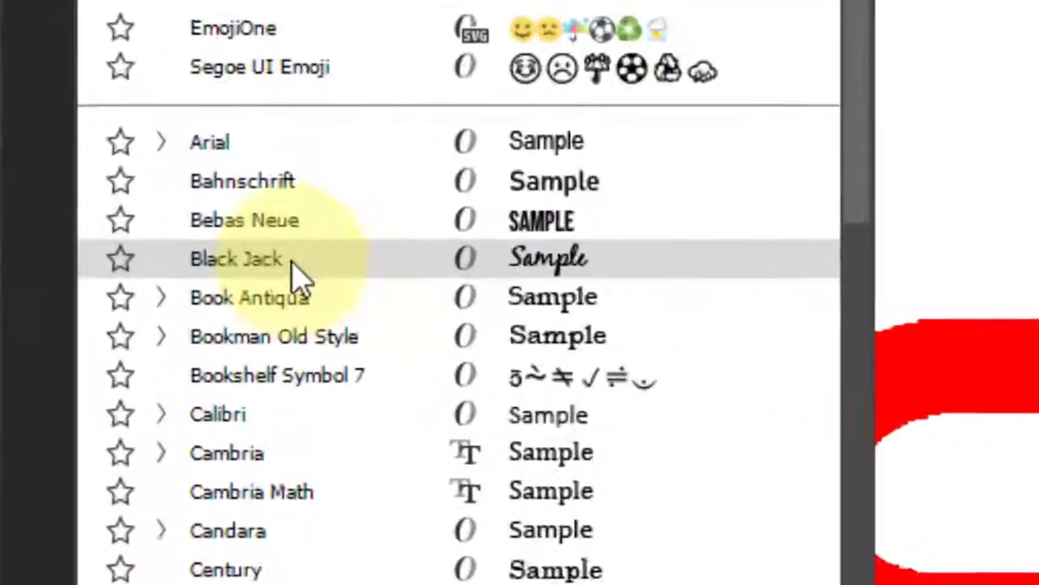
pyautogui.click(170, 215)
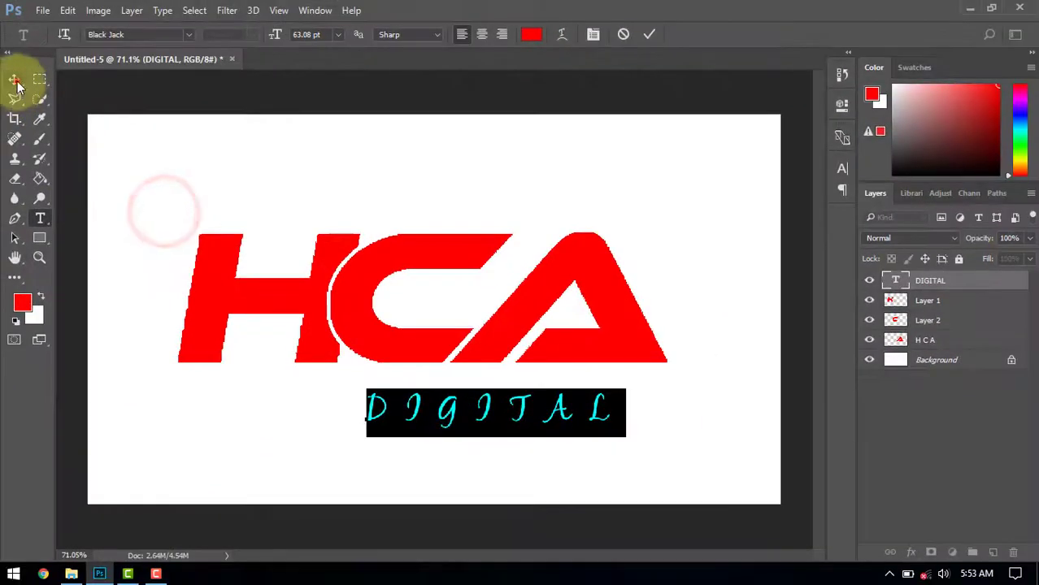
pyautogui.click(16, 84)
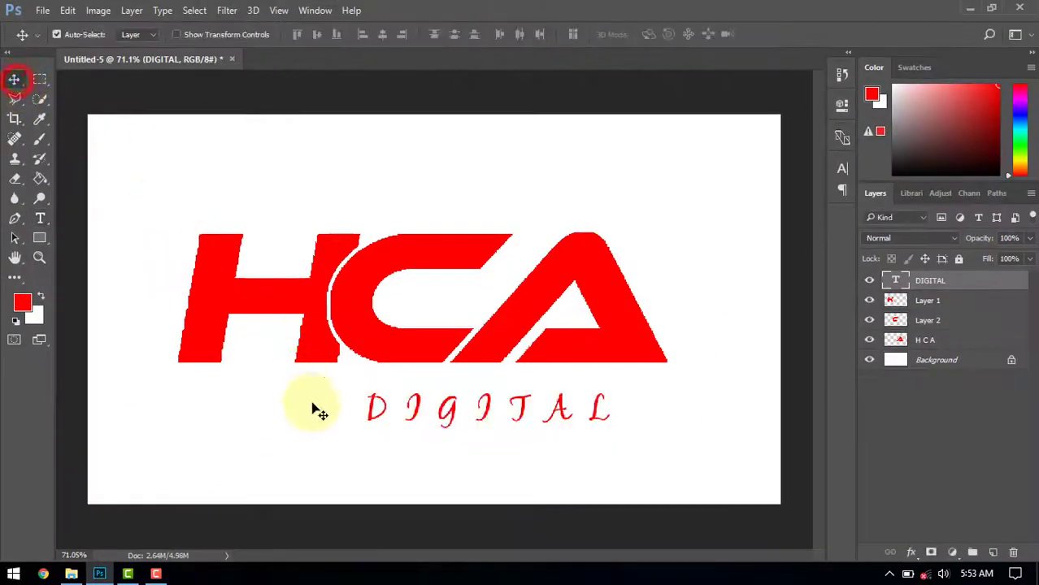
pyautogui.moveTo(376, 414); pyautogui.dragTo(324, 407)
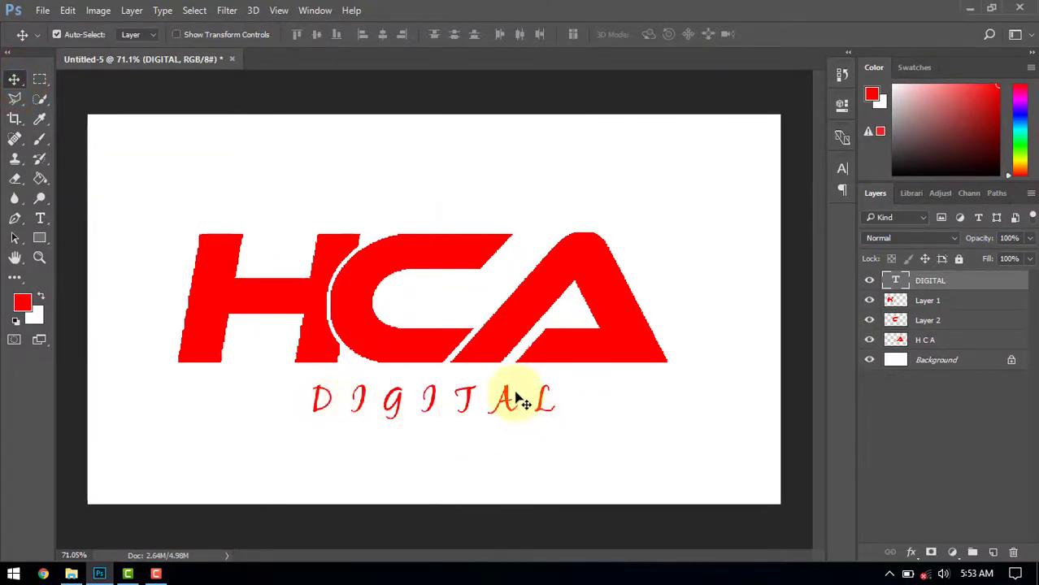
pyautogui.scroll(-1, 515, 398)
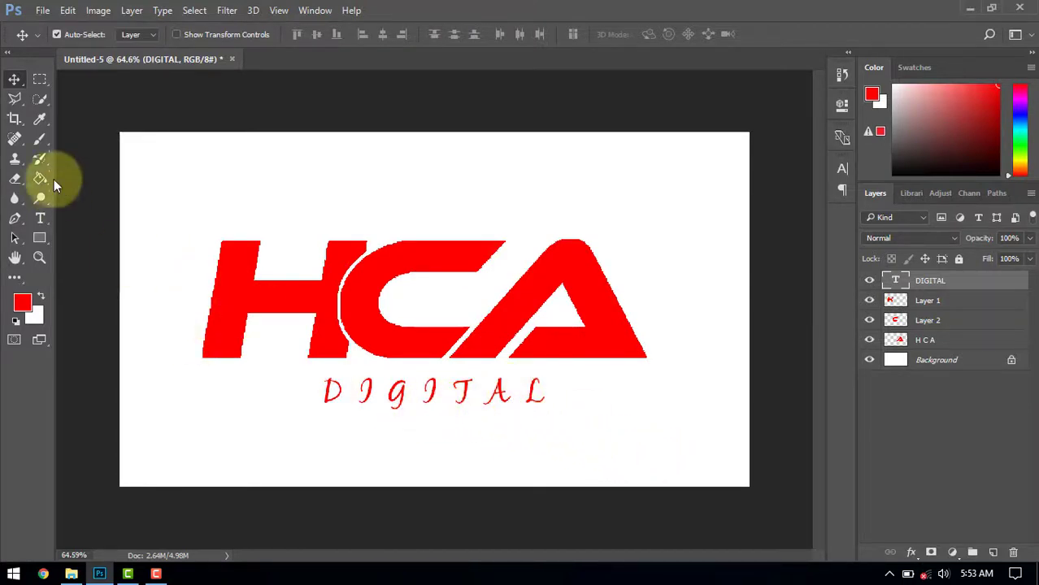
# Open Logo Mock-up on Paper Free PSD from the Mockups folder and hide the GraphicsFamily logo layer inside its [YOUR DESIGN HERE] smart object.
pyautogui.click(72, 574)
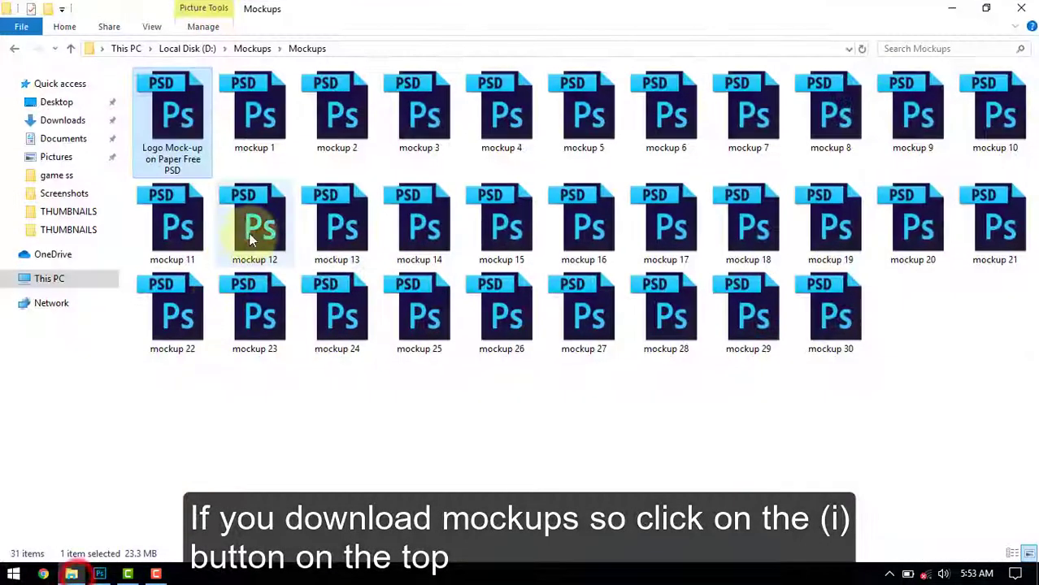
pyautogui.moveTo(171, 114); pyautogui.dragTo(471, 76)
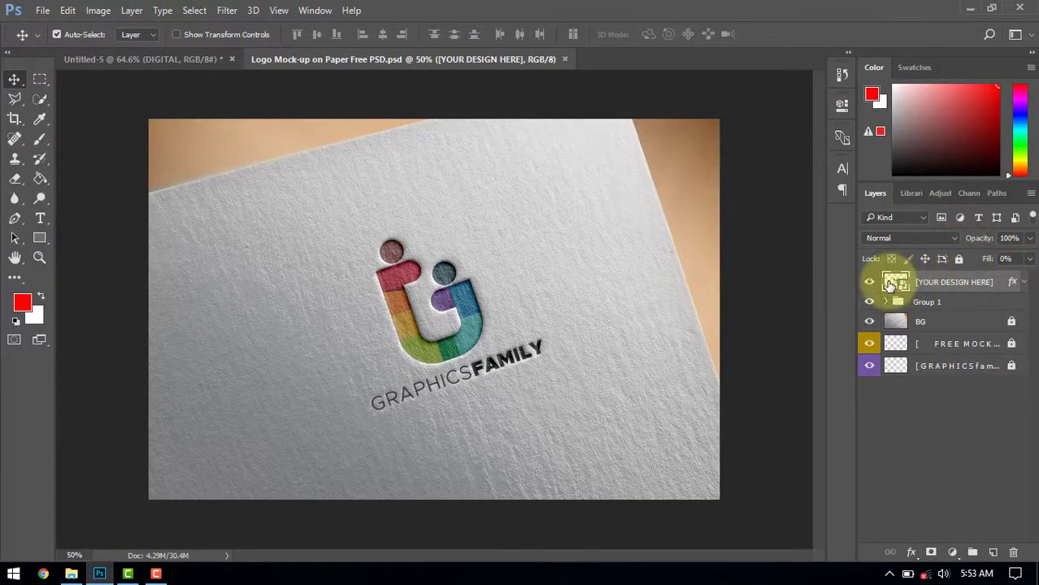
pyautogui.doubleClick(892, 283)
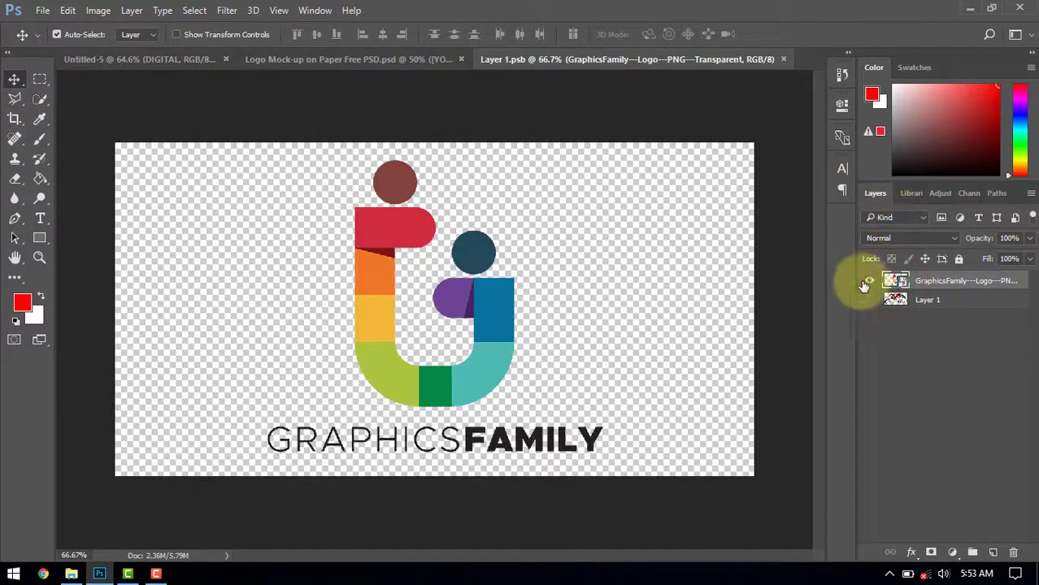
pyautogui.click(867, 282)
# Copy the DIGITAL, Layer 1, Layer 2 and H C A layers together from Untitled-5 into the Layer 1.psb document.
pyautogui.click(152, 60)
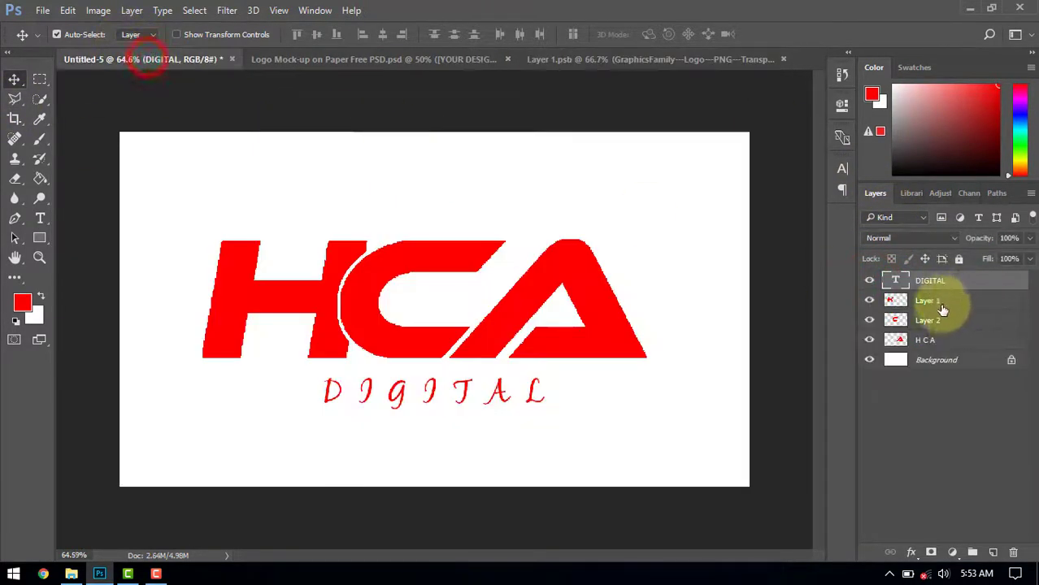
pyautogui.click(957, 342)
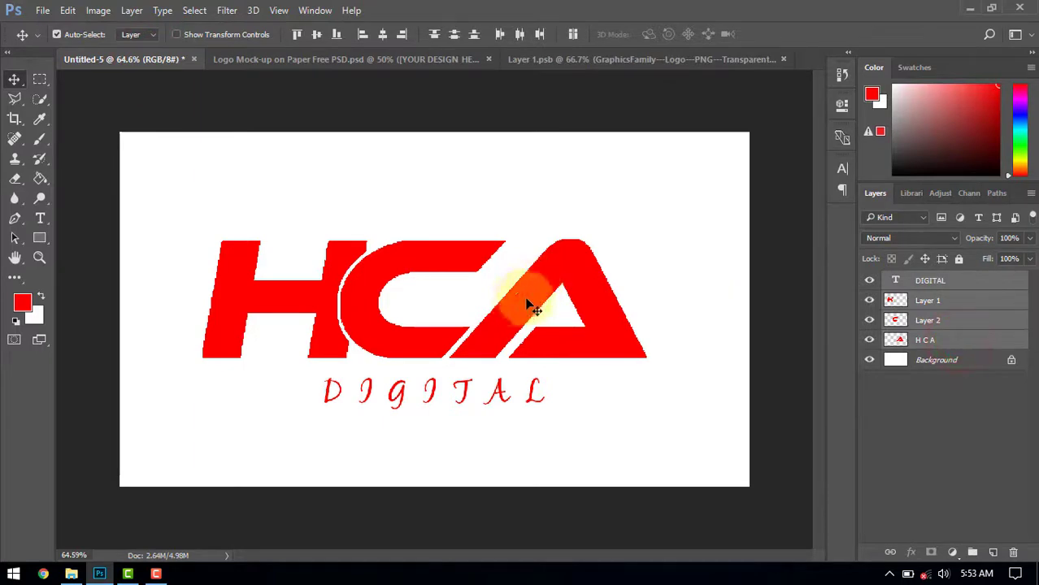
pyautogui.moveTo(528, 297); pyautogui.dragTo(568, 169)
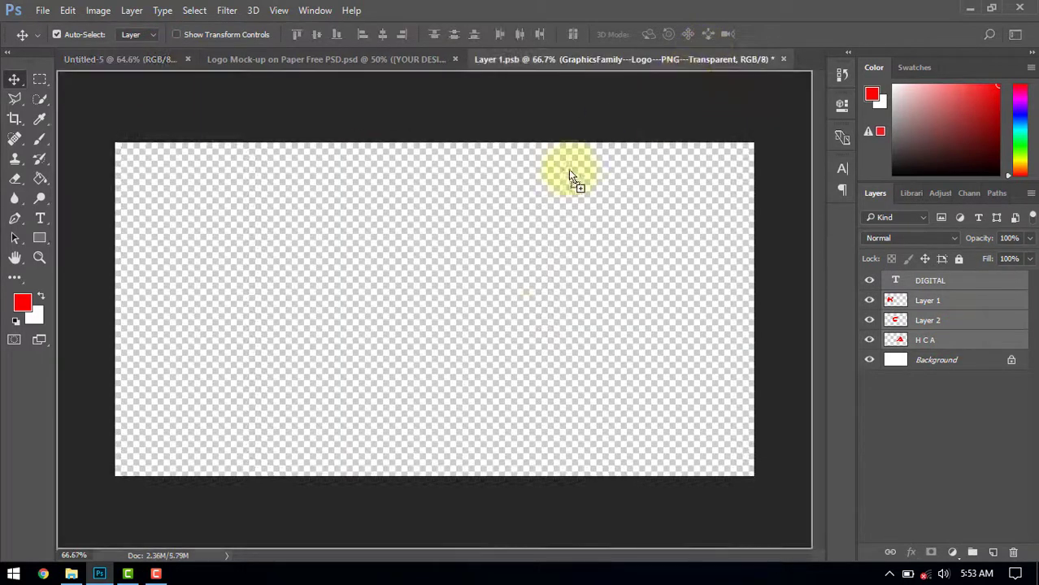
pyautogui.moveTo(446, 294); pyautogui.dragTo(554, 303)
# Convert the copied logo layers to one smart object and scale it up proportionally, centred and nearly filling the canvas width.
pyautogui.rightClick(968, 313)
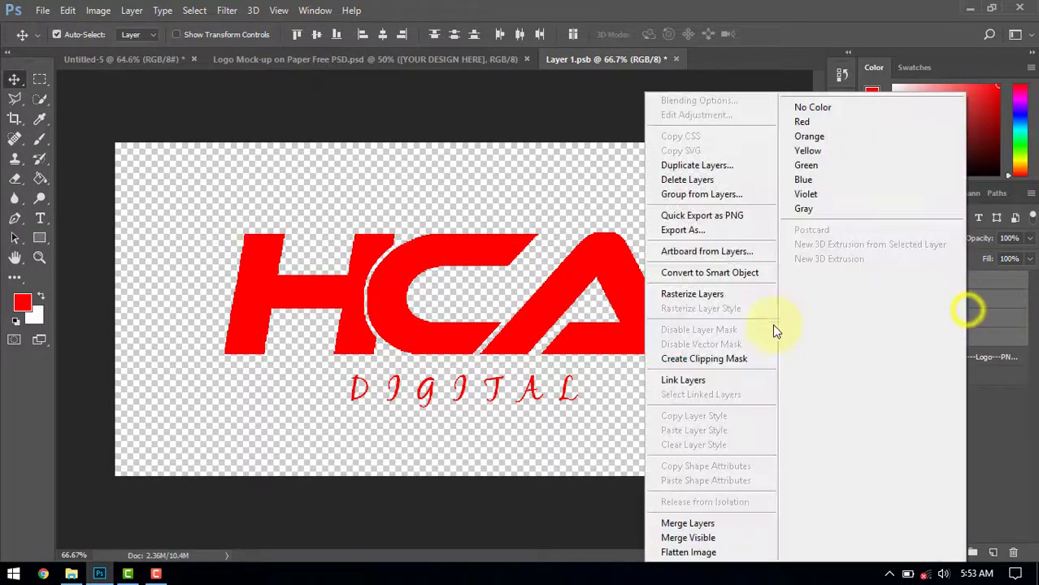
pyautogui.click(695, 274)
pyautogui.hotkey('ctrl', 't')
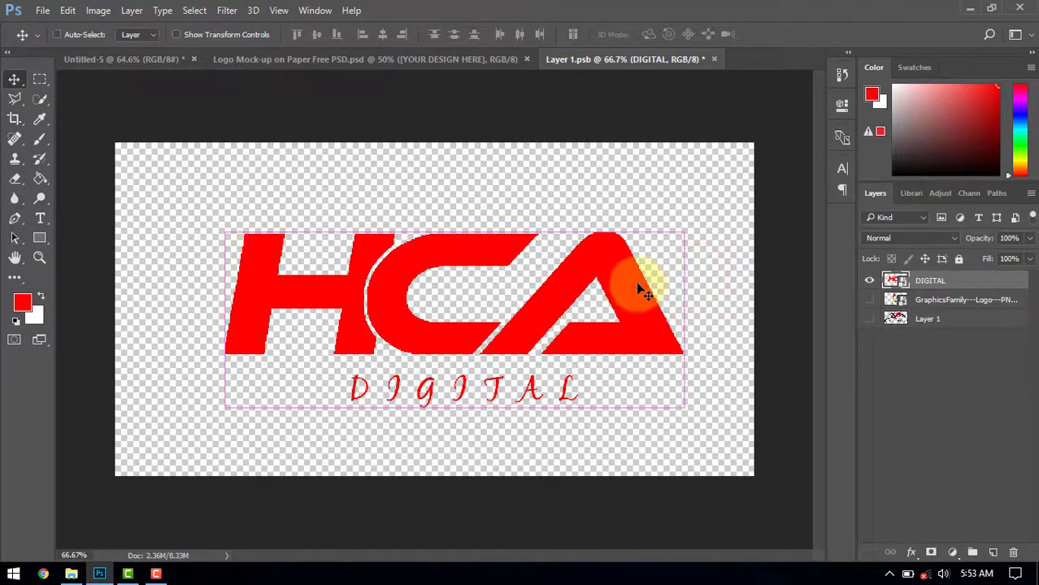
pyautogui.moveTo(685, 231); pyautogui.dragTo(774, 199)
pyautogui.moveTo(700, 304); pyautogui.dragTo(686, 304)
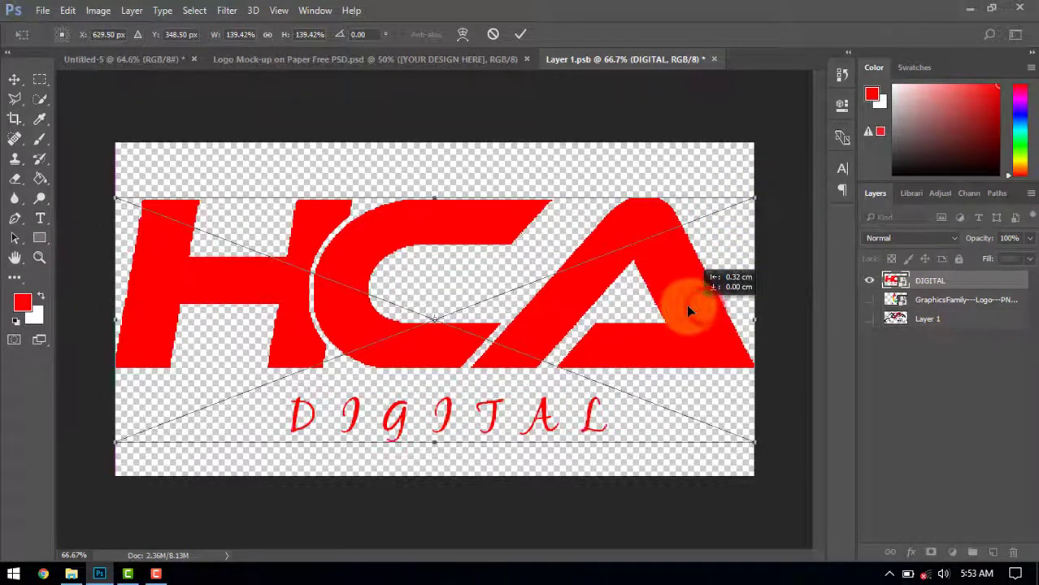
pyautogui.moveTo(767, 193); pyautogui.dragTo(757, 198)
pyautogui.press('Return')
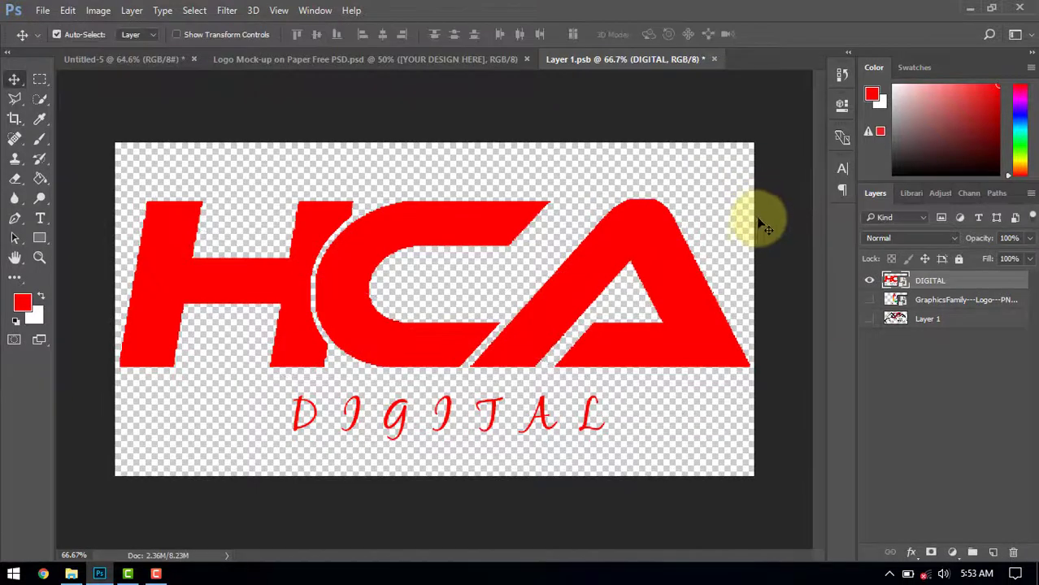
# Close Layer 1.psb with its changes saved and show the updated logo in the paper mockup.
pyautogui.click(714, 58)
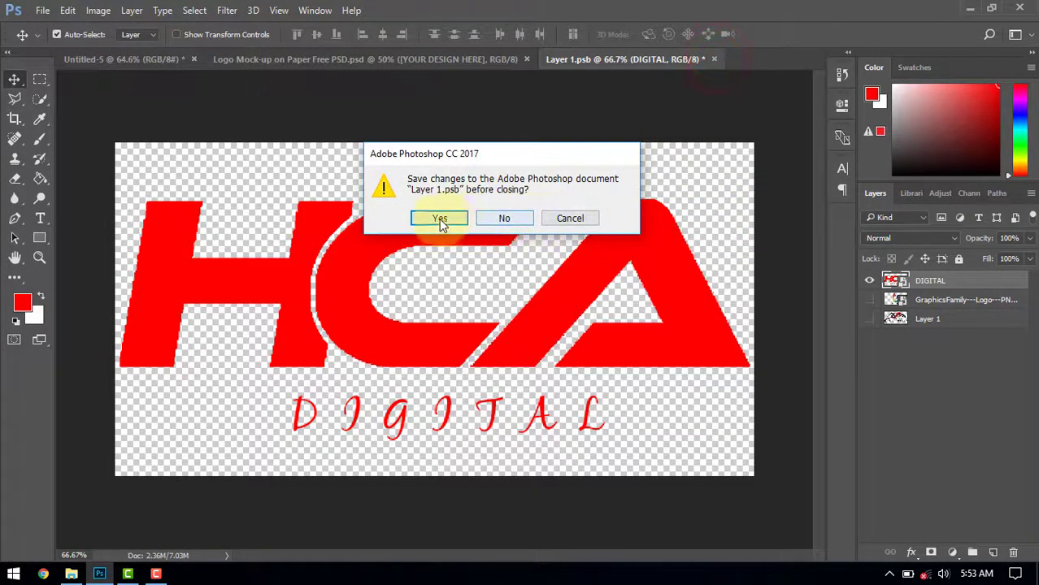
pyautogui.click(439, 219)
pyautogui.click(438, 65)
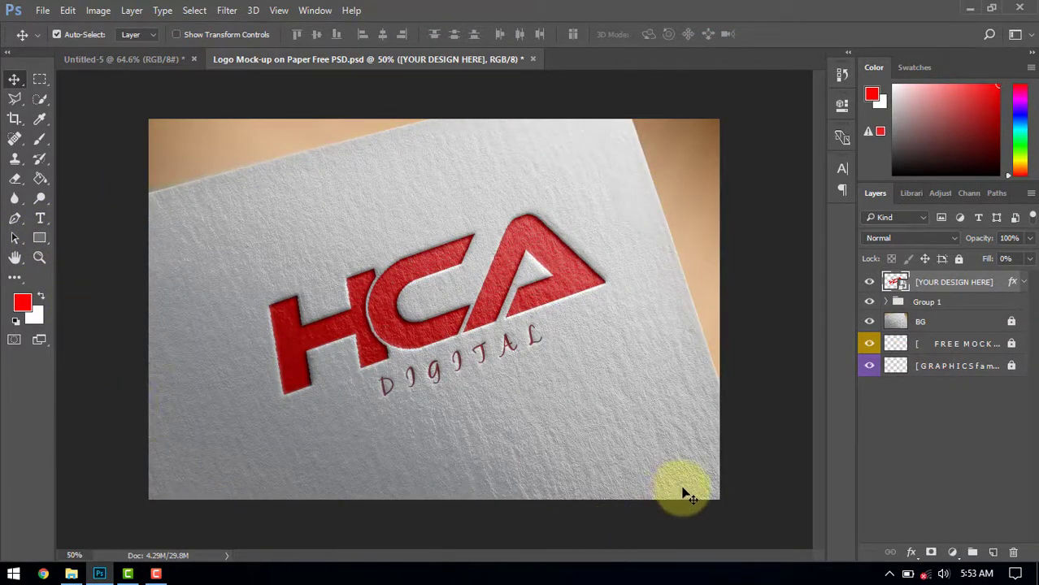
pyautogui.scroll(1, 706, 486)
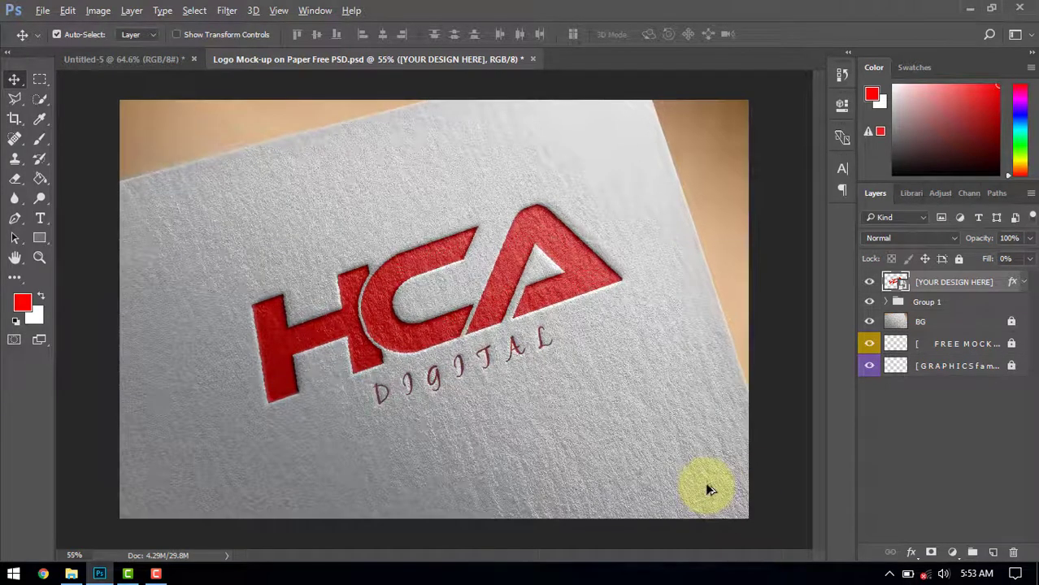